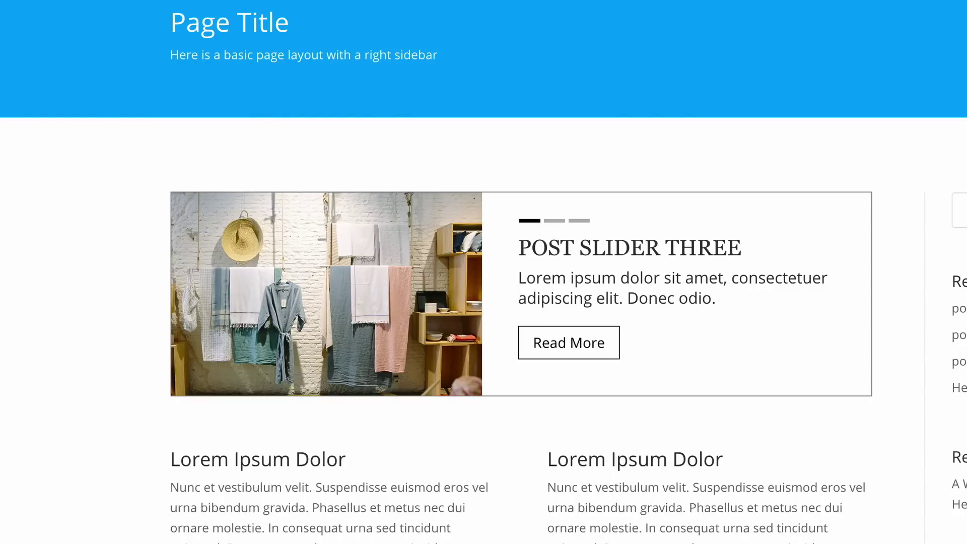
Advance the demo post slider to its second slide before moving to the Dashboard.
{"action": "mouse_move", "coordinate": [627, 274]}
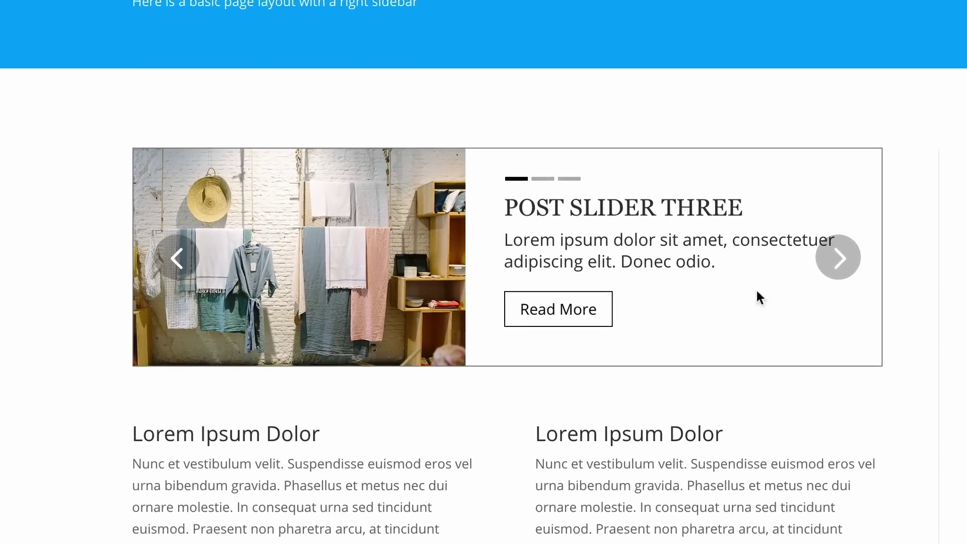
{"action": "left_click", "coordinate": [859, 252]}
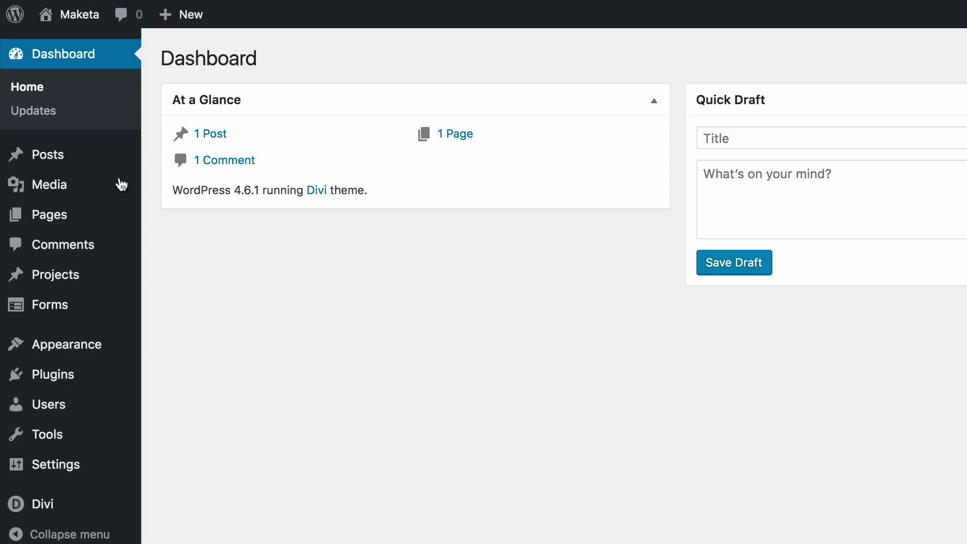
Create a new post titled 'post slider one' with the Lorem ipsum sentence as content and excerpt.
{"action": "mouse_move", "coordinate": [65, 158]}
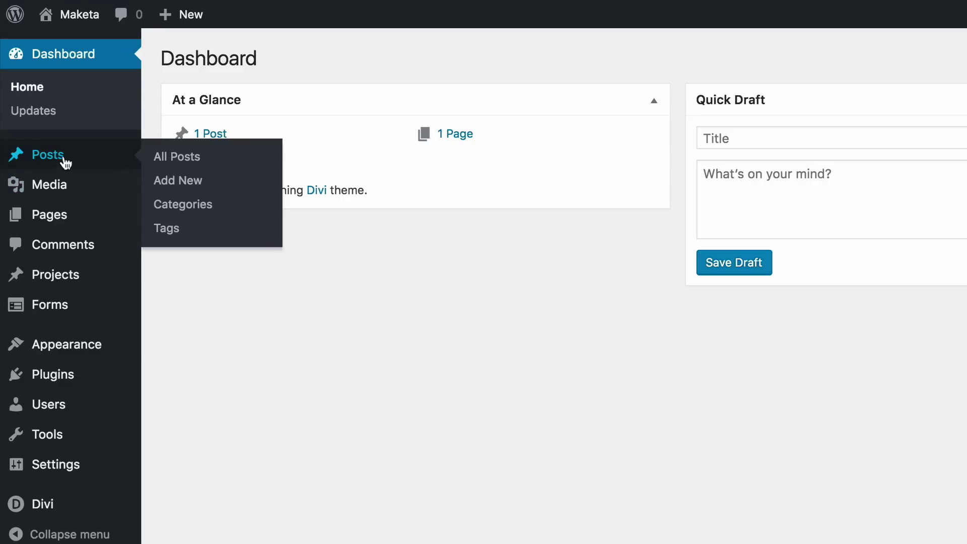
{"action": "left_click", "coordinate": [193, 183]}
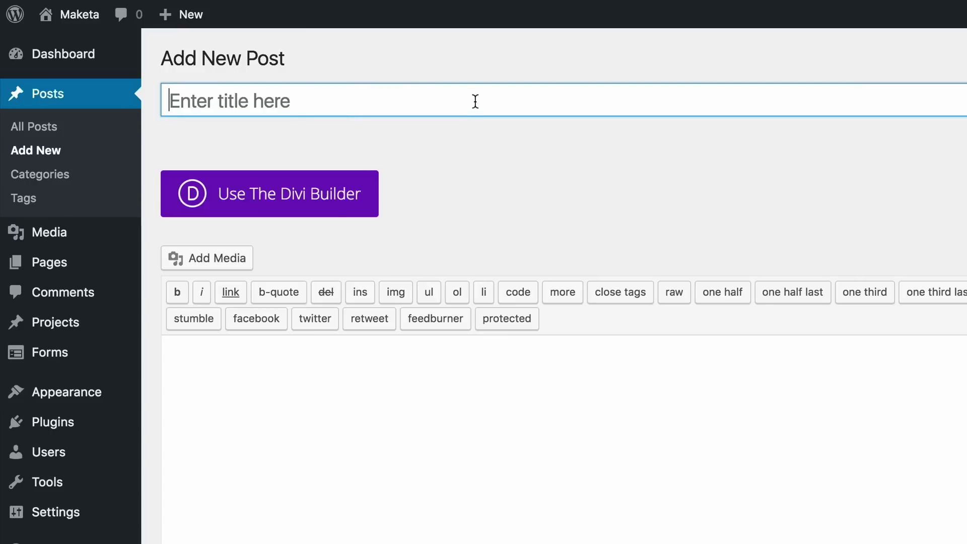
{"action": "type", "text": "post slide"}
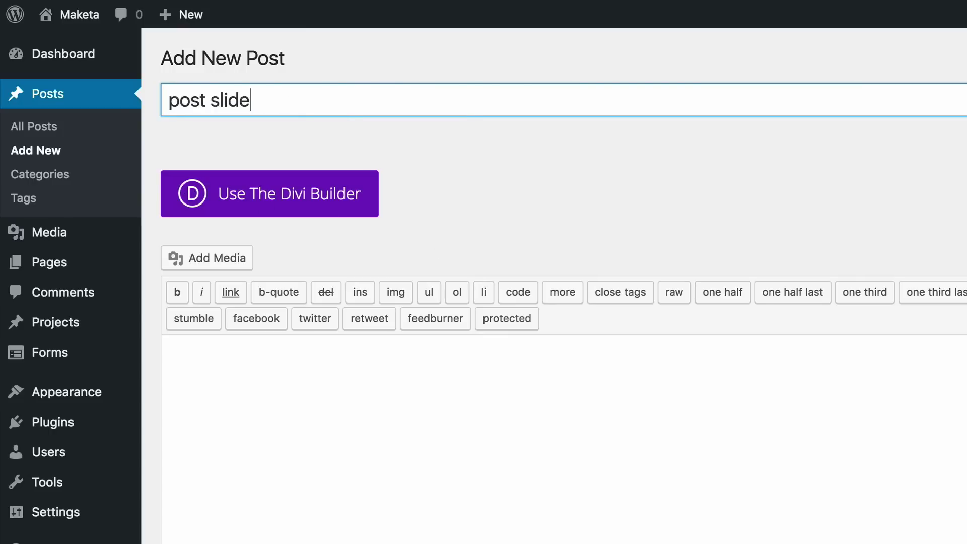
{"action": "type", "text": "r one"}
{"action": "left_click", "coordinate": [538, 369]}
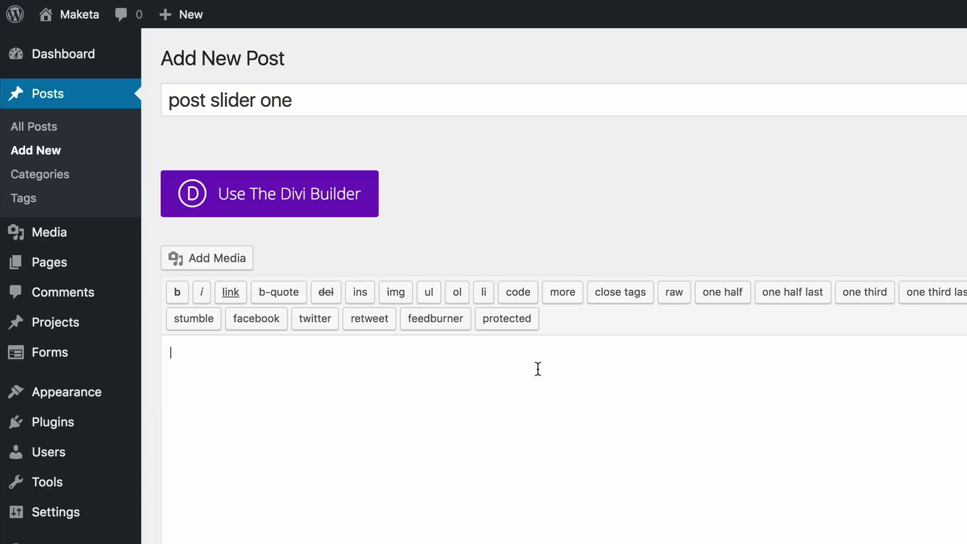
{"action": "type", "text": "Lorem ipsum dolor sit amet, consectetuer adipiscing elit. Donec odio."}
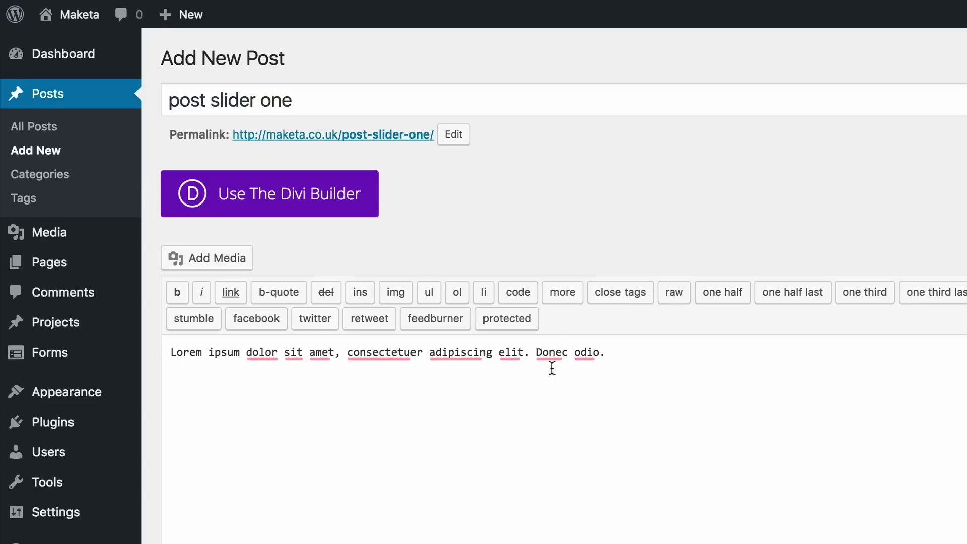
{"action": "scroll", "coordinate": [371, 181], "scroll_direction": "down", "scroll_amount": 10}
{"action": "scroll", "coordinate": [371, 181], "scroll_direction": "down", "scroll_amount": 3}
{"action": "left_click", "coordinate": [367, 102]}
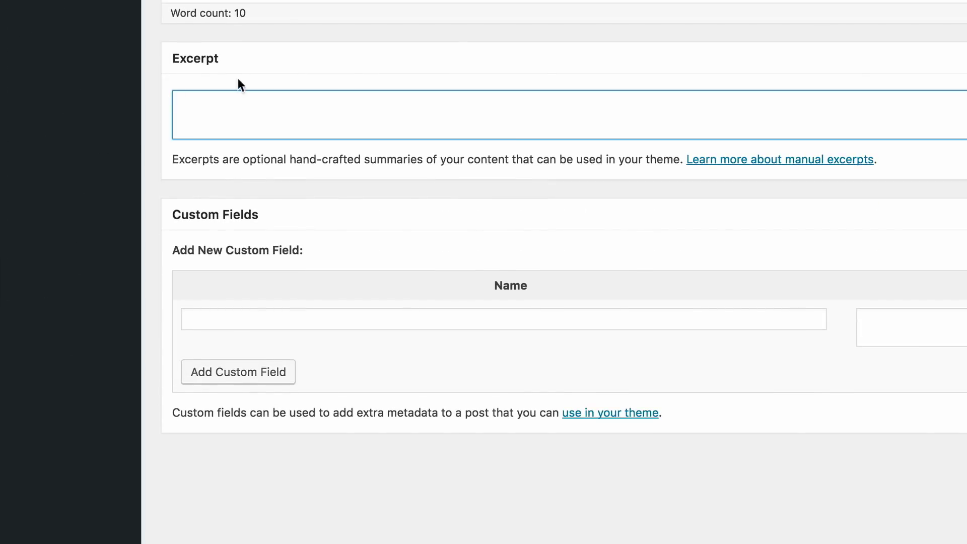
{"action": "type", "text": "Lorem ipsum dolor sit amet, consectetuer adipiscing elit. Donec odio."}
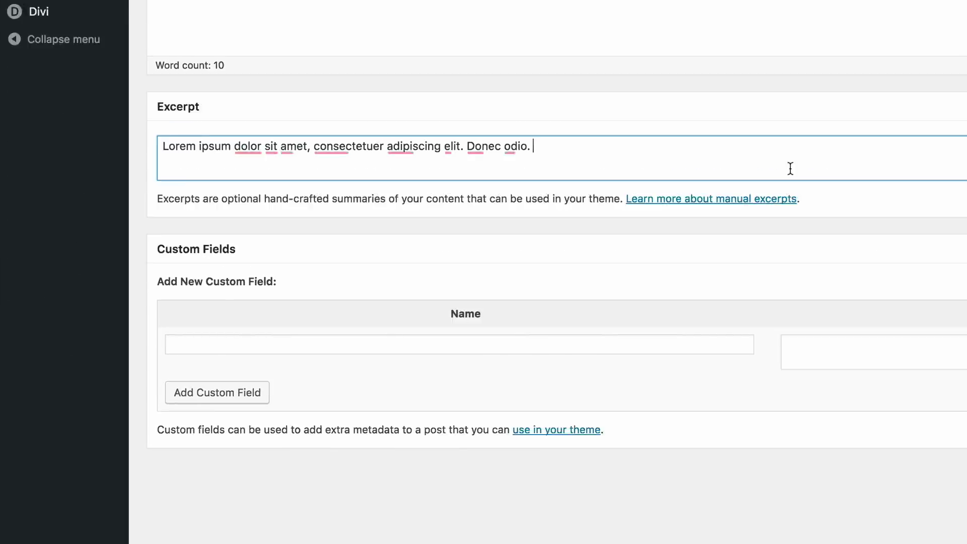
{"action": "scroll", "coordinate": [867, 124], "scroll_direction": "down", "scroll_amount": 1}
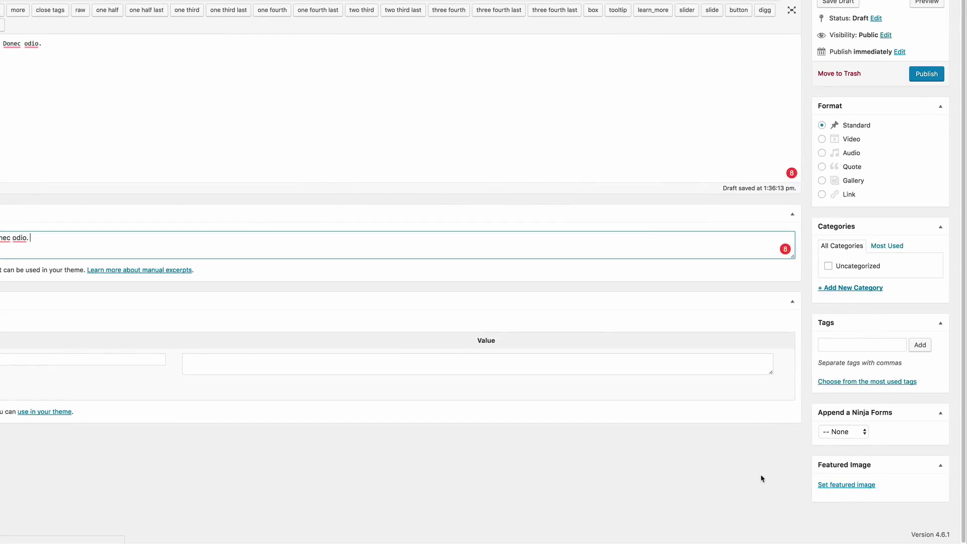
Set the post-slider1 image as featured image and publish the post.
{"action": "left_click", "coordinate": [850, 486]}
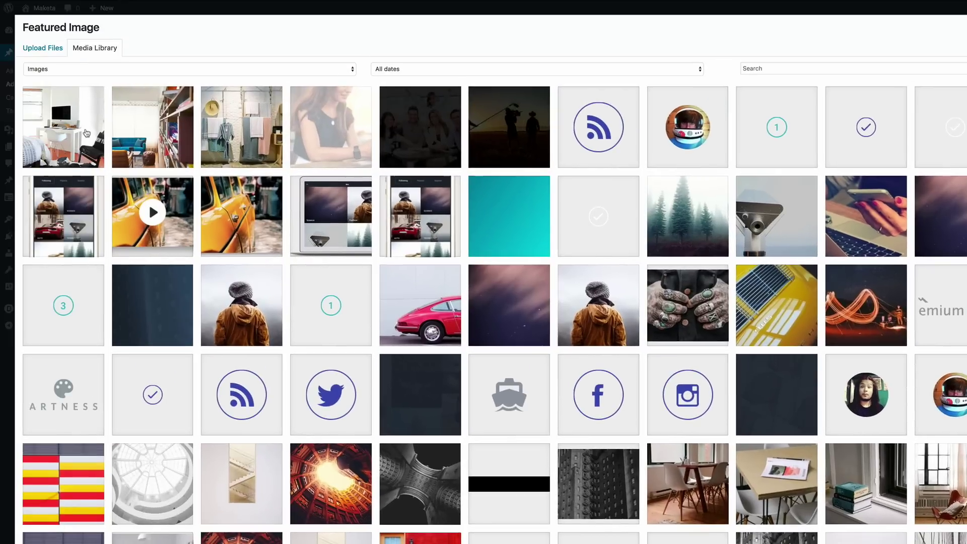
{"action": "left_click", "coordinate": [86, 133]}
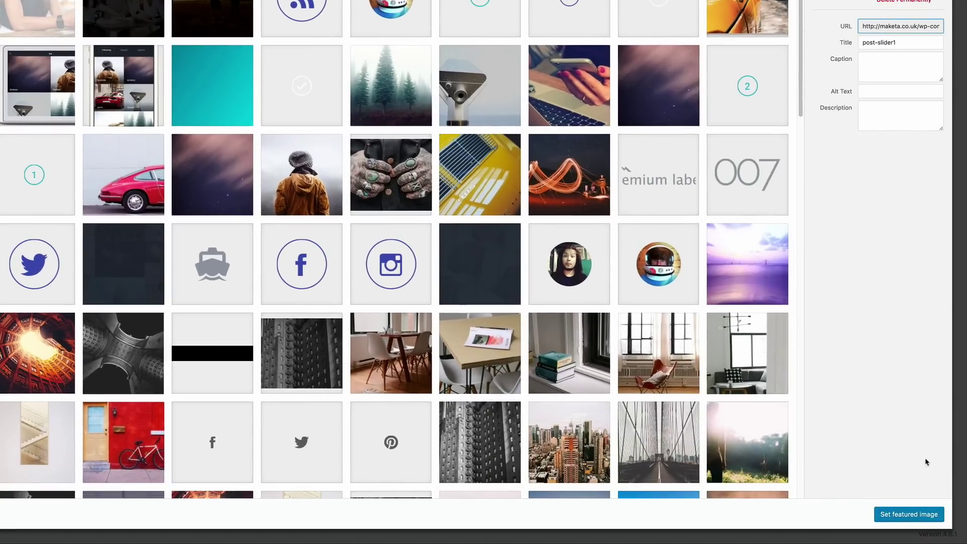
{"action": "left_click", "coordinate": [910, 515]}
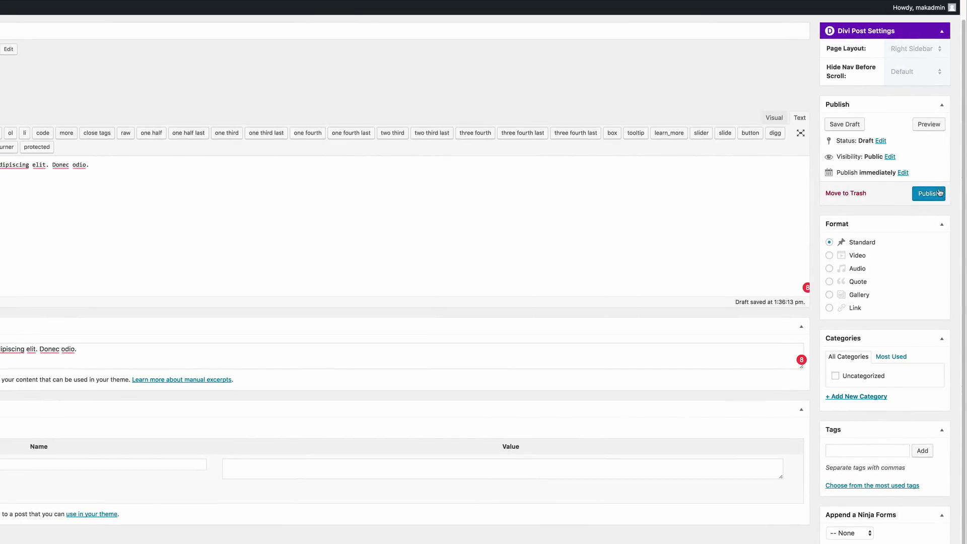
{"action": "left_click", "coordinate": [939, 193]}
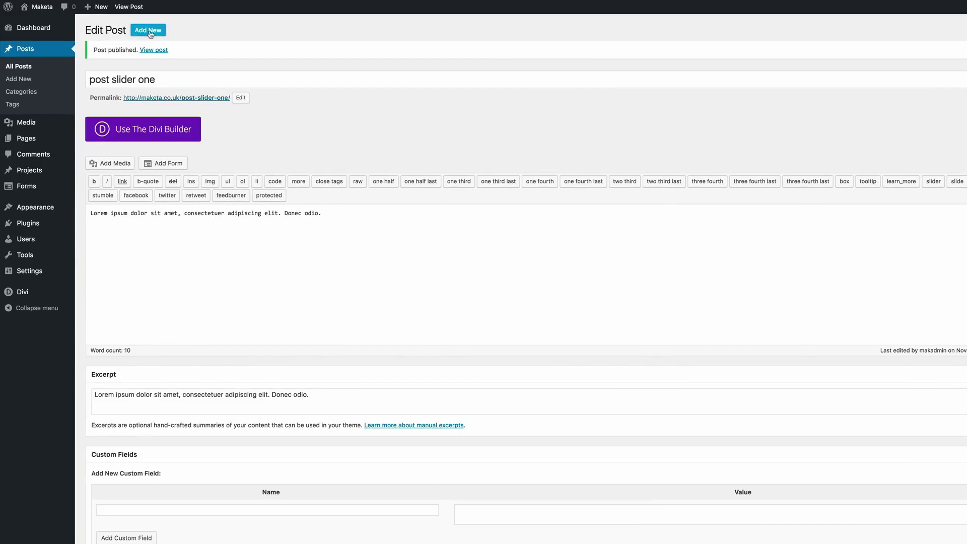
Publish 'post slider two' with Lorem ipsum content, matching excerpt and a featured image.
{"action": "left_click", "coordinate": [149, 31]}
{"action": "type", "text": "post slider two"}
{"action": "left_click", "coordinate": [144, 234]}
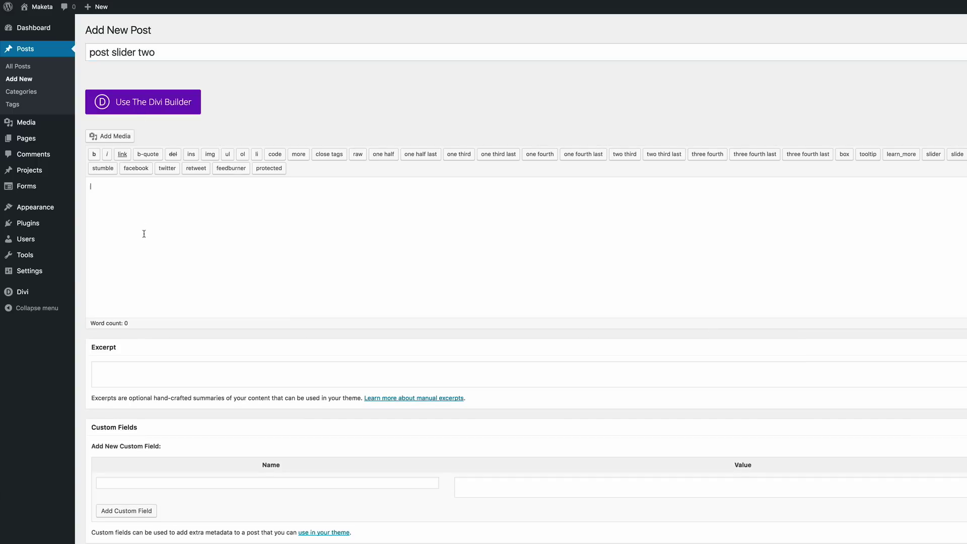
{"action": "type", "text": "Lorem ipsum dolor sit amet, consectetuer adipiscing elit. Donec odio."}
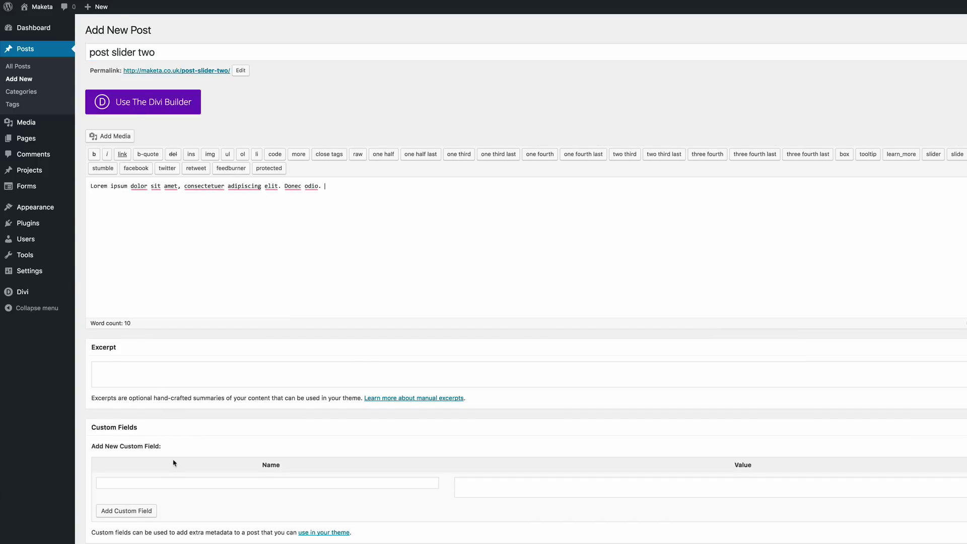
{"action": "left_click", "coordinate": [159, 379]}
{"action": "type", "text": "Lorem ipsum dolor sit amet, consectetuer adipiscing elit. Donec odio."}
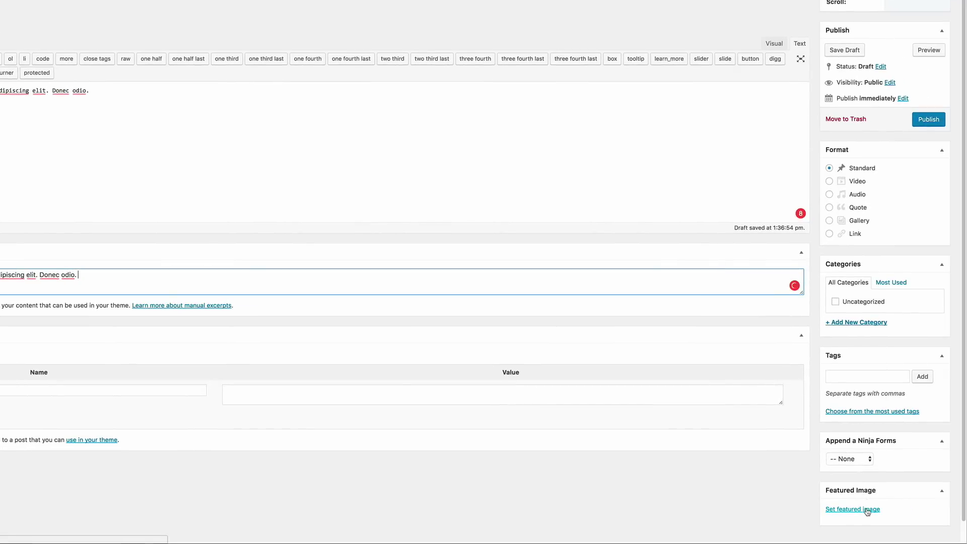
{"action": "left_click", "coordinate": [865, 510]}
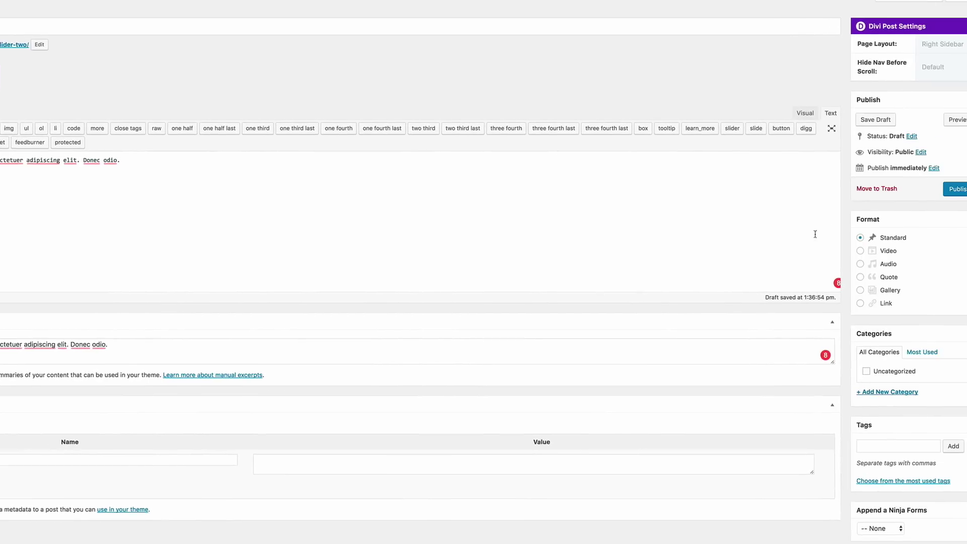
{"action": "left_click", "coordinate": [929, 185]}
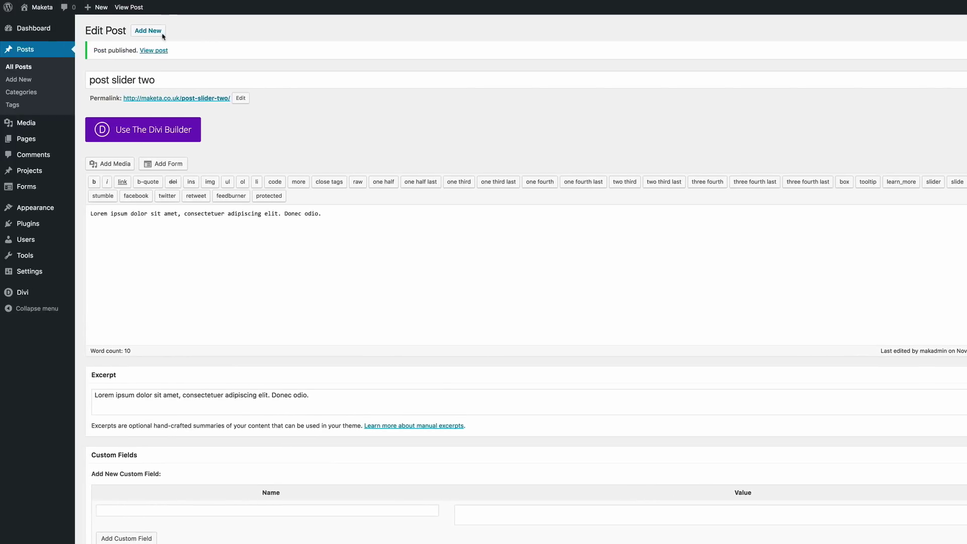
Publish 'post slider three' with Lorem ipsum content, excerpt and the post-slider3 featured image.
{"action": "left_click", "coordinate": [147, 30]}
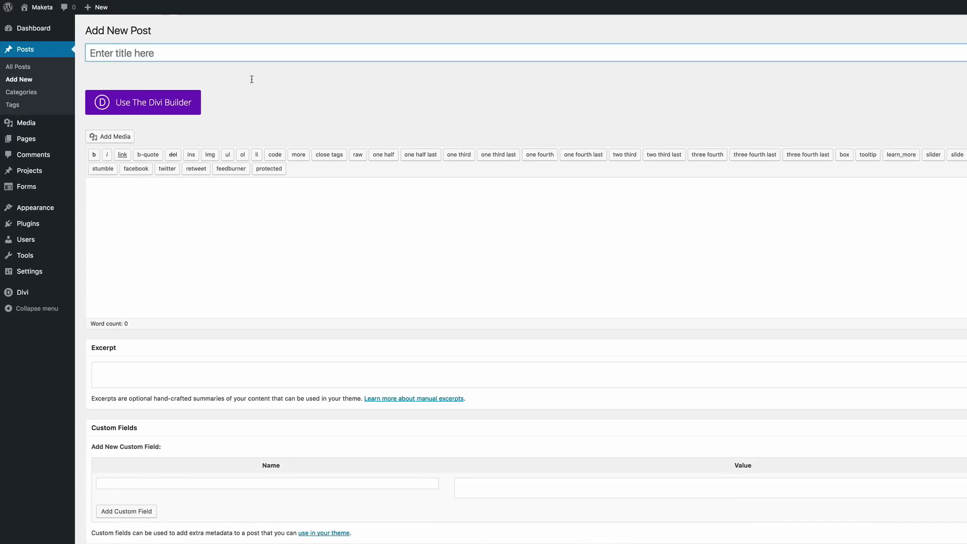
{"action": "type", "text": "post slider three"}
{"action": "key", "text": "Tab"}
{"action": "key", "text": "ctrl+v"}
{"action": "key", "text": "Tab"}
{"action": "key", "text": "ctrl+v"}
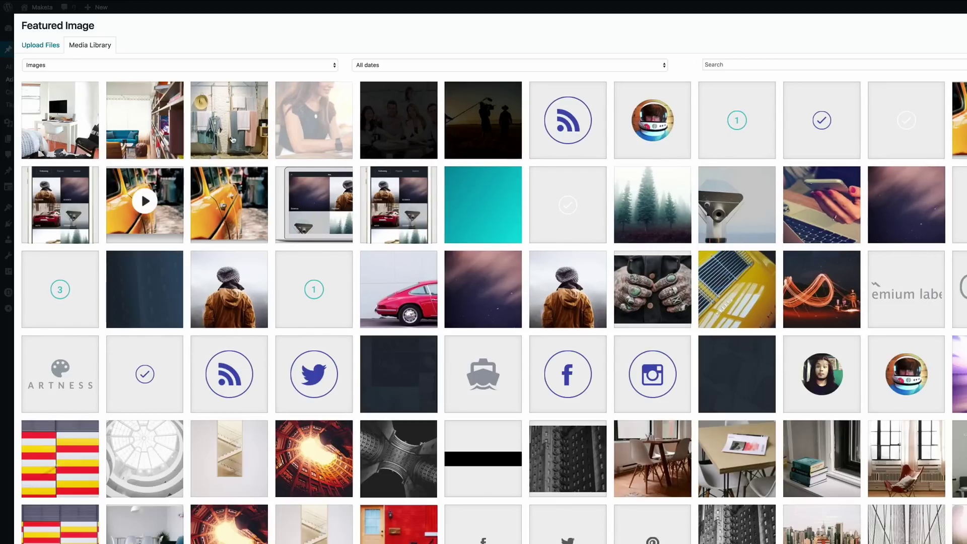
{"action": "left_click", "coordinate": [233, 140]}
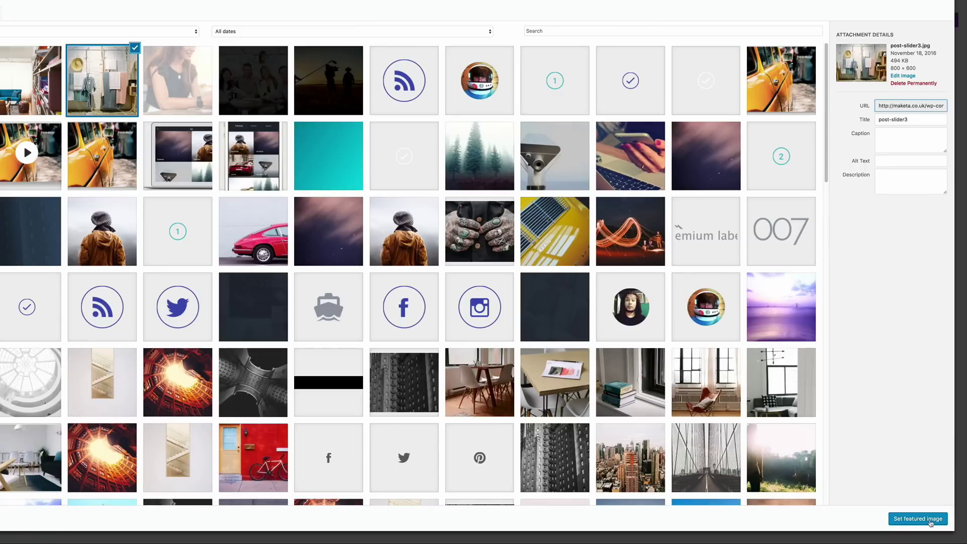
{"action": "left_click", "coordinate": [931, 523]}
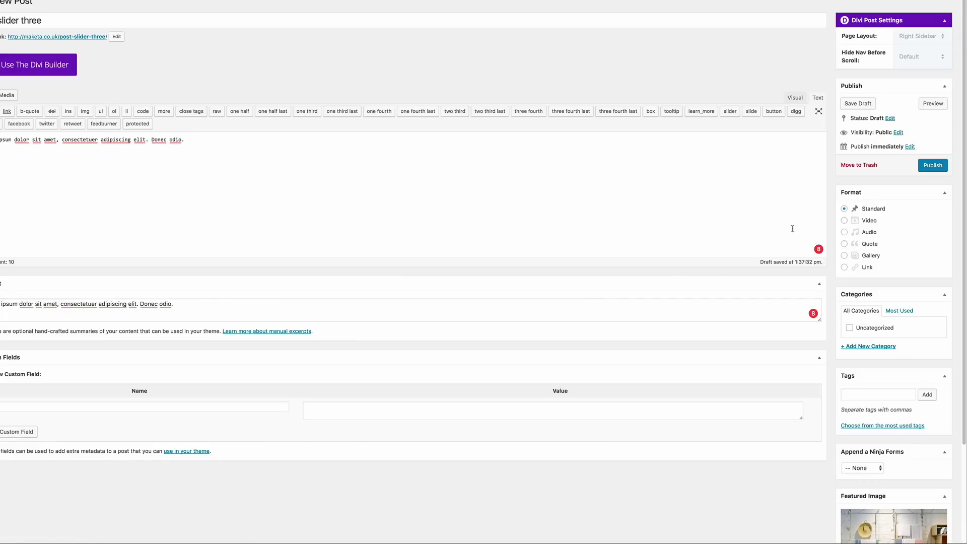
{"action": "left_click", "coordinate": [934, 167]}
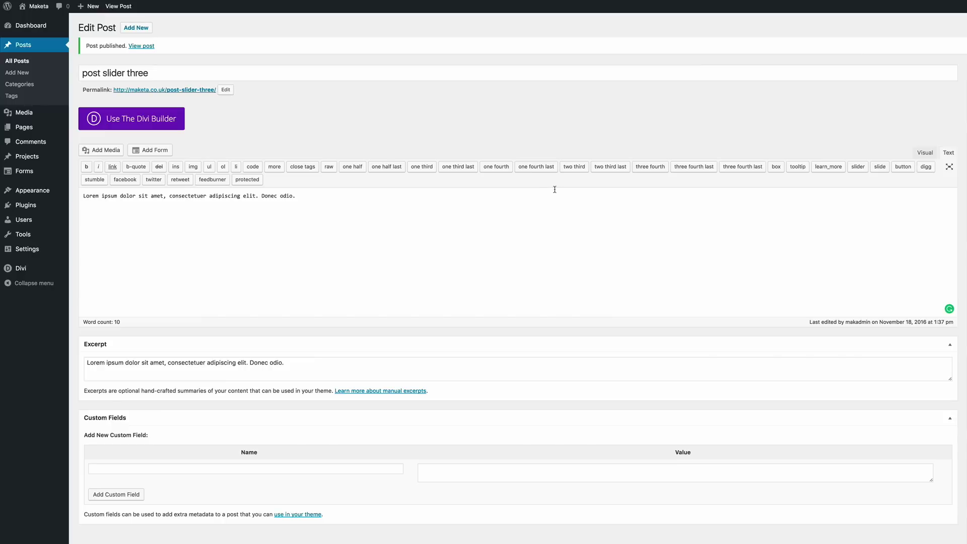
Add a new page titled 'post slider' and switch it to the Divi Builder.
{"action": "mouse_move", "coordinate": [53, 127]}
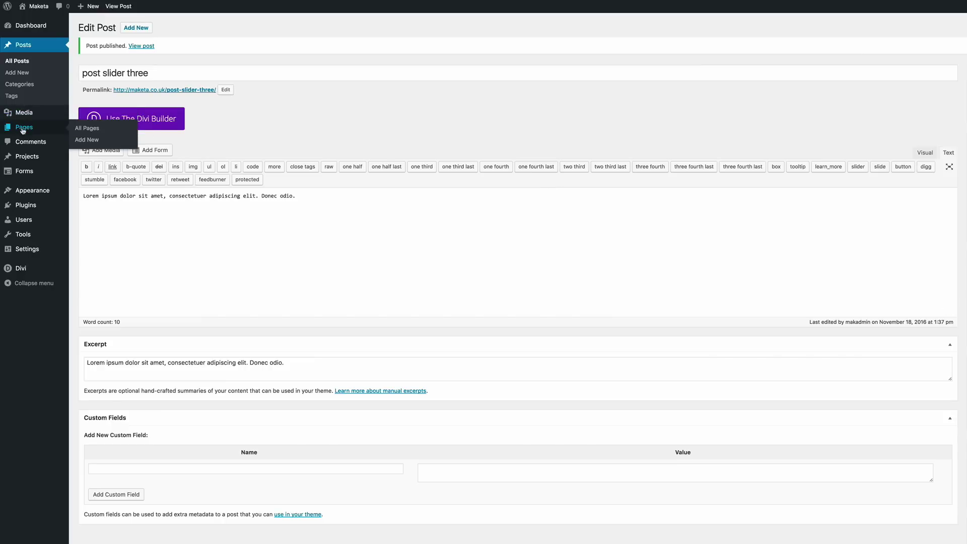
{"action": "left_click", "coordinate": [98, 141]}
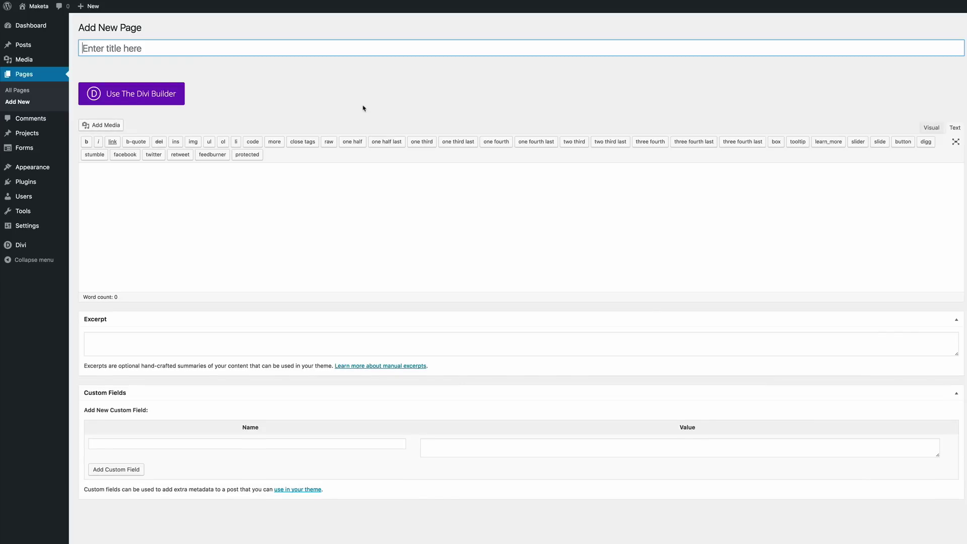
{"action": "type", "text": "post slider"}
{"action": "left_click", "coordinate": [147, 98]}
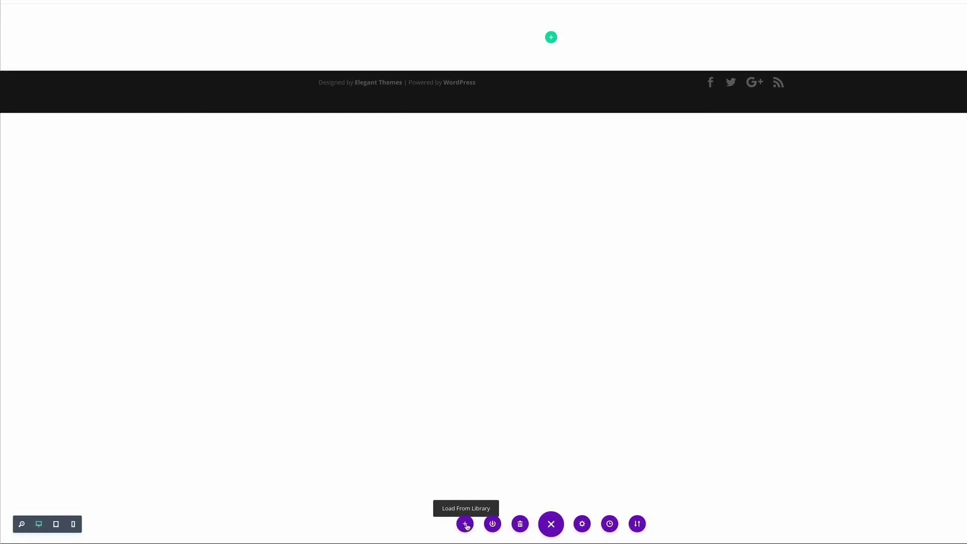
Search the layout library for 'righ' and load the Page Right Sidebar layout.
{"action": "left_click", "coordinate": [466, 525]}
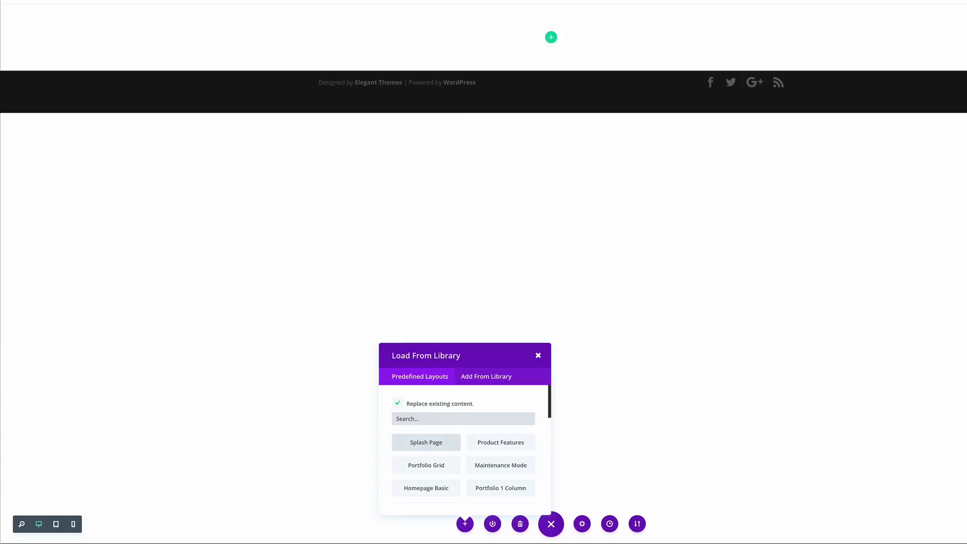
{"action": "type", "text": "righ"}
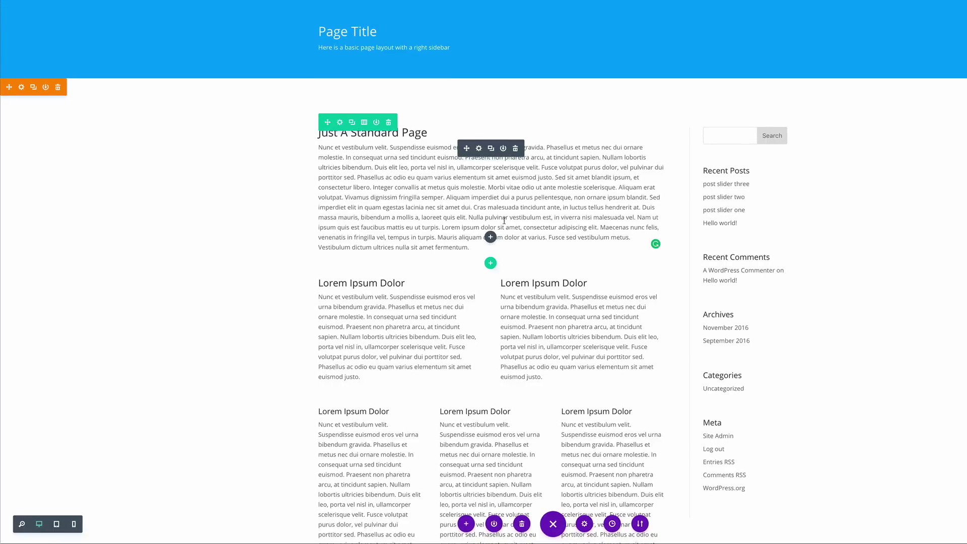
Delete the Just A Standard Page row and add a single-column row holding a Post Slider module.
{"action": "left_click", "coordinate": [389, 122]}
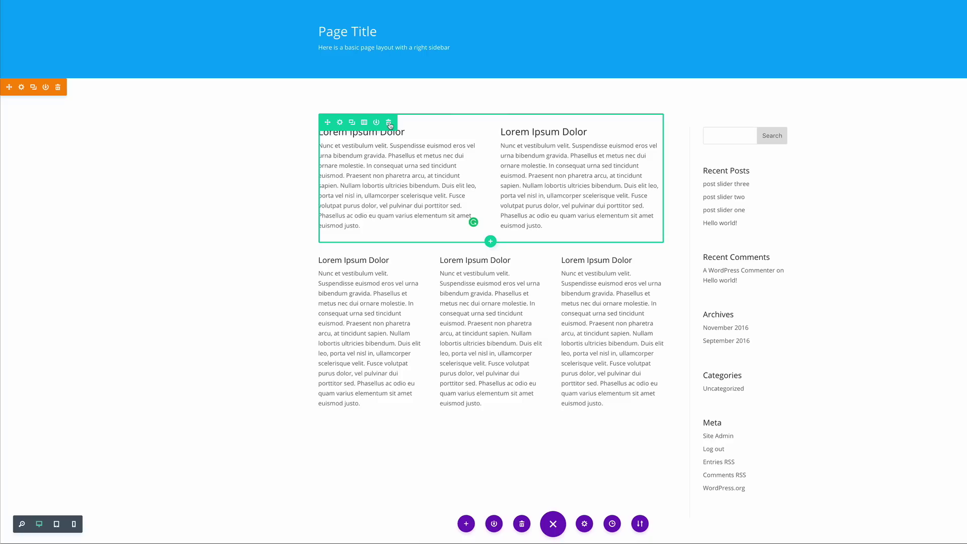
{"action": "left_click", "coordinate": [491, 242]}
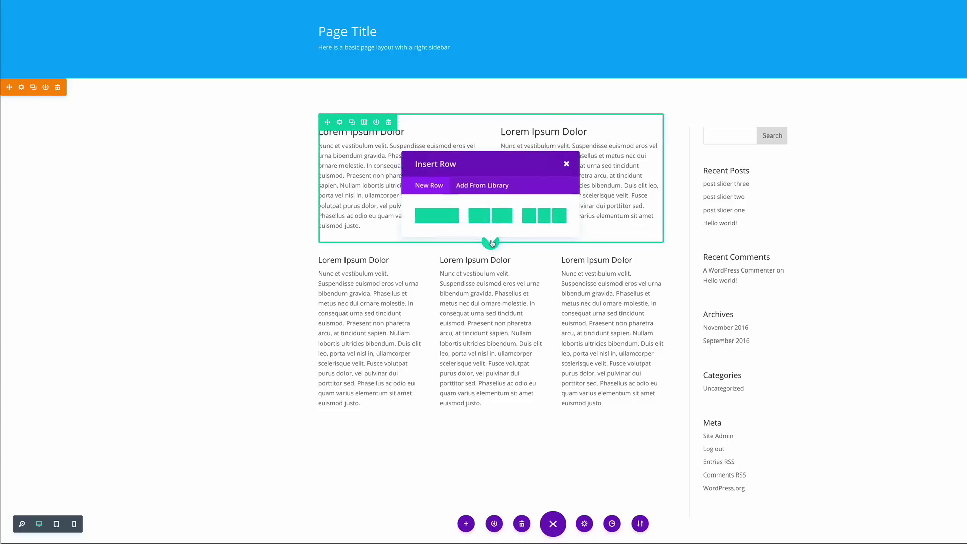
{"action": "left_click", "coordinate": [438, 215]}
{"action": "left_click", "coordinate": [491, 278]}
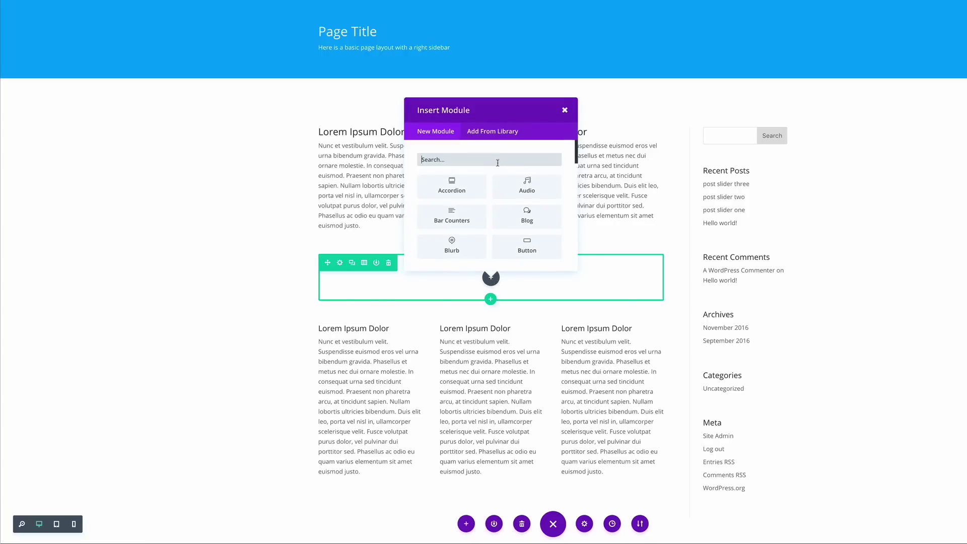
{"action": "type", "text": "post"}
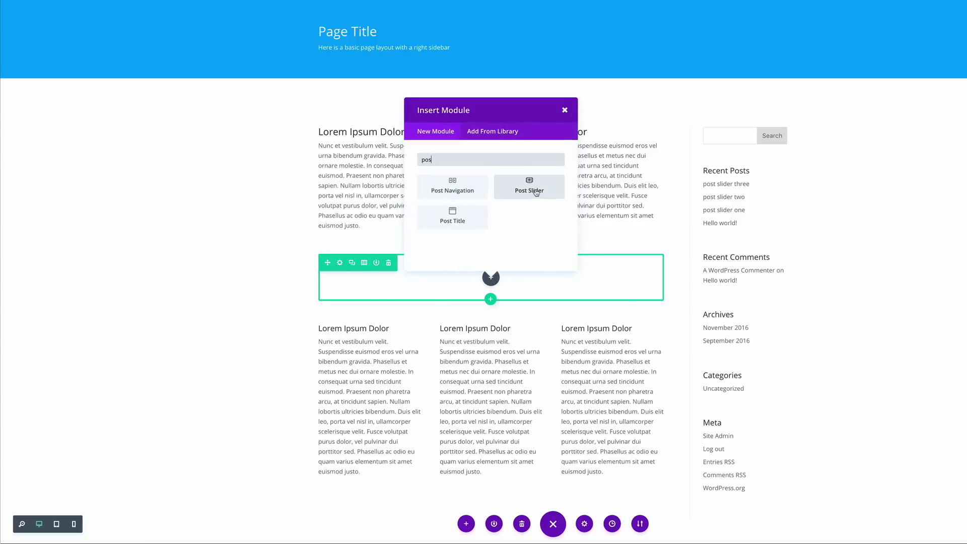
{"action": "left_click", "coordinate": [534, 189]}
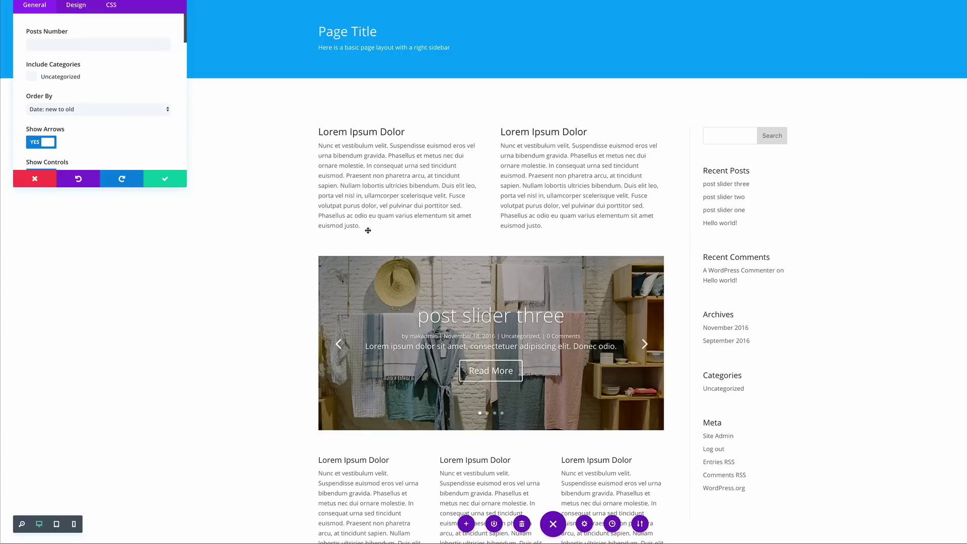
Set the slider's Posts Number to 3 and turn Show Post Meta off.
{"action": "left_click_drag", "start_coordinate": [188, 190], "coordinate": [306, 454]}
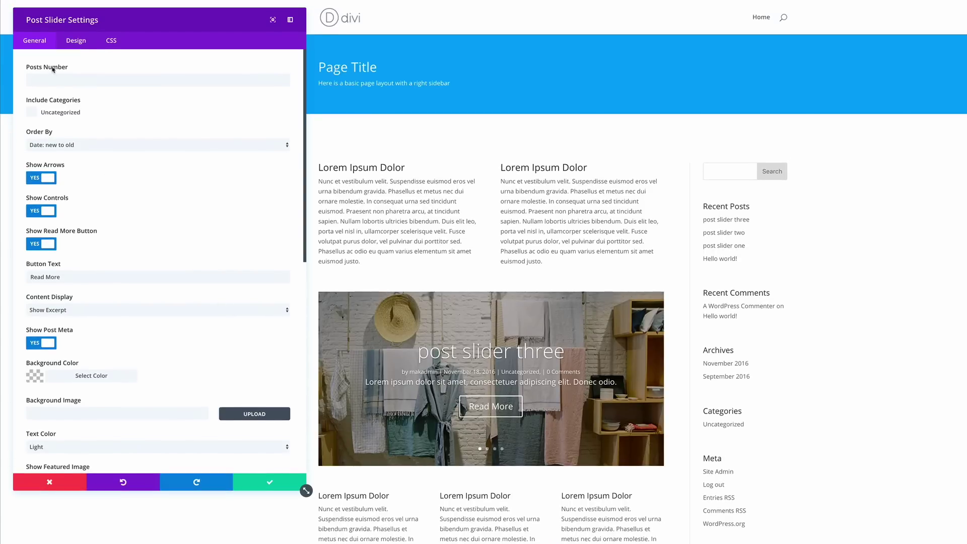
{"action": "left_click", "coordinate": [49, 79]}
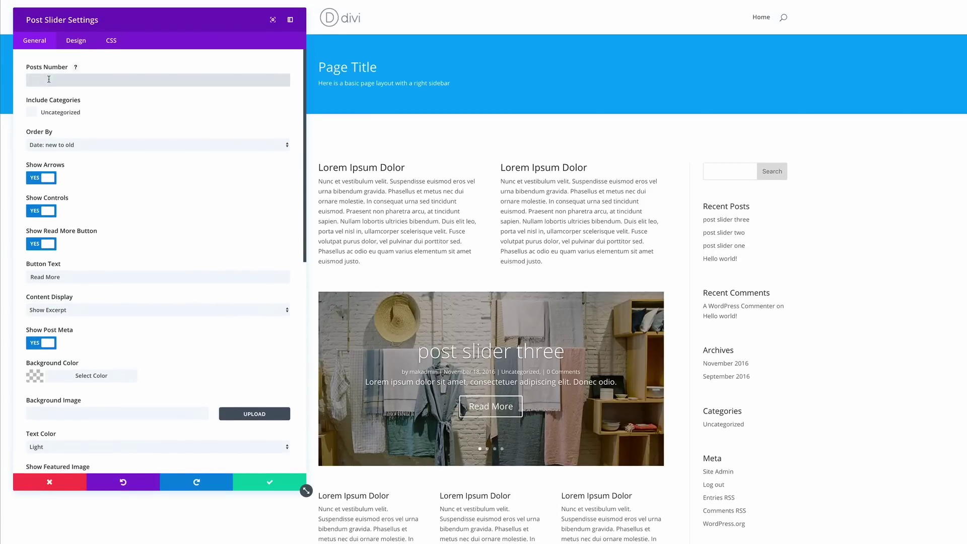
{"action": "type", "text": "3"}
{"action": "scroll", "coordinate": [158, 183], "scroll_direction": "down", "scroll_amount": 1}
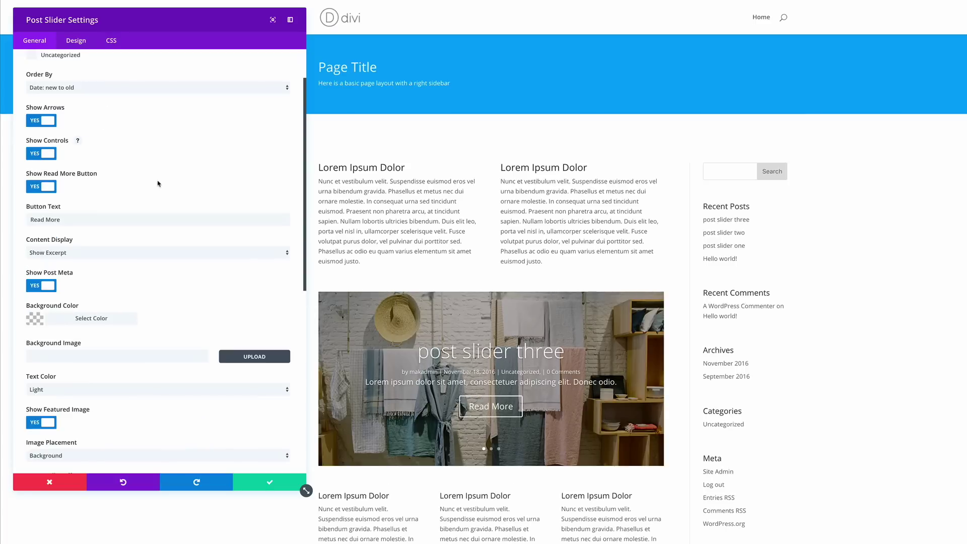
{"action": "scroll", "coordinate": [158, 184], "scroll_direction": "down", "scroll_amount": 2}
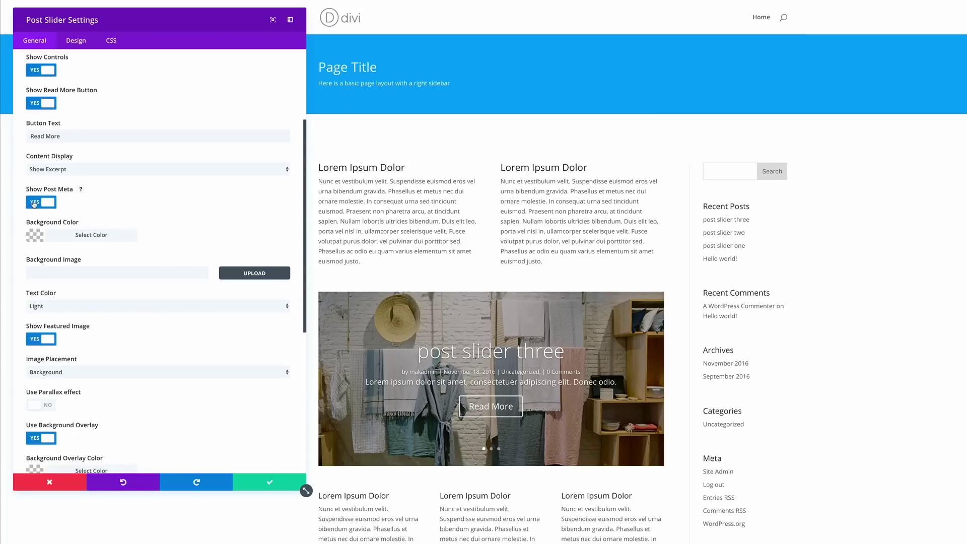
{"action": "left_click", "coordinate": [35, 202]}
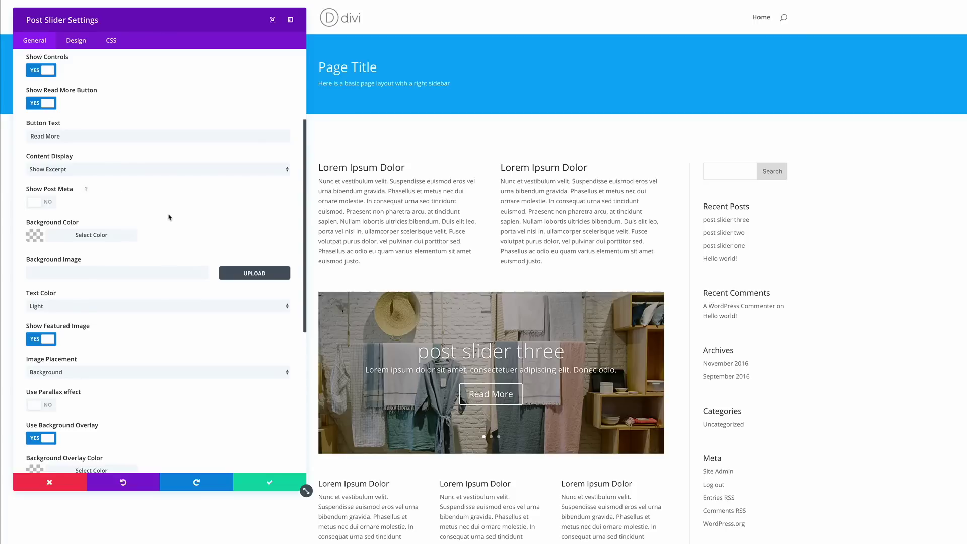
Set the slider text colour to Dark and Image Placement to Left.
{"action": "left_click", "coordinate": [76, 305]}
{"action": "left_click", "coordinate": [75, 313]}
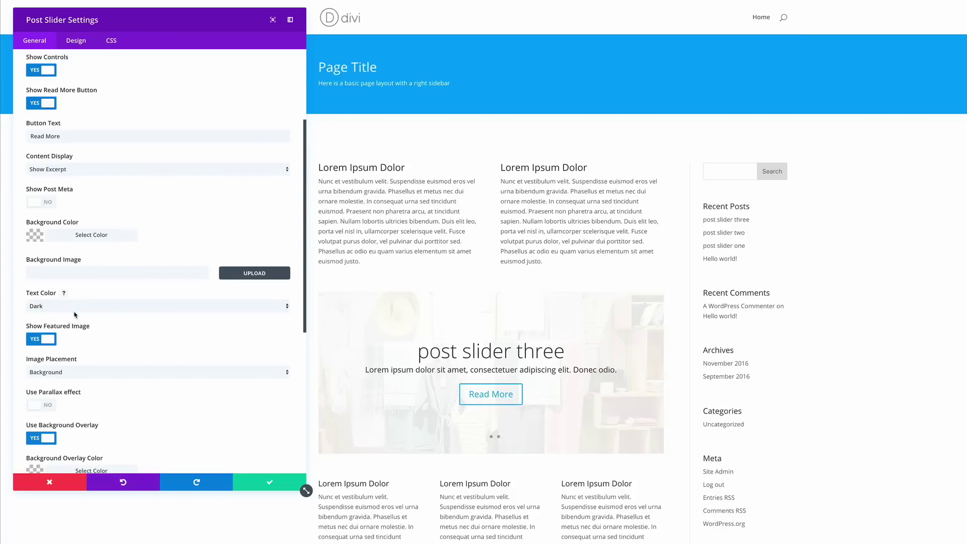
{"action": "scroll", "coordinate": [121, 330], "scroll_direction": "down", "scroll_amount": 2}
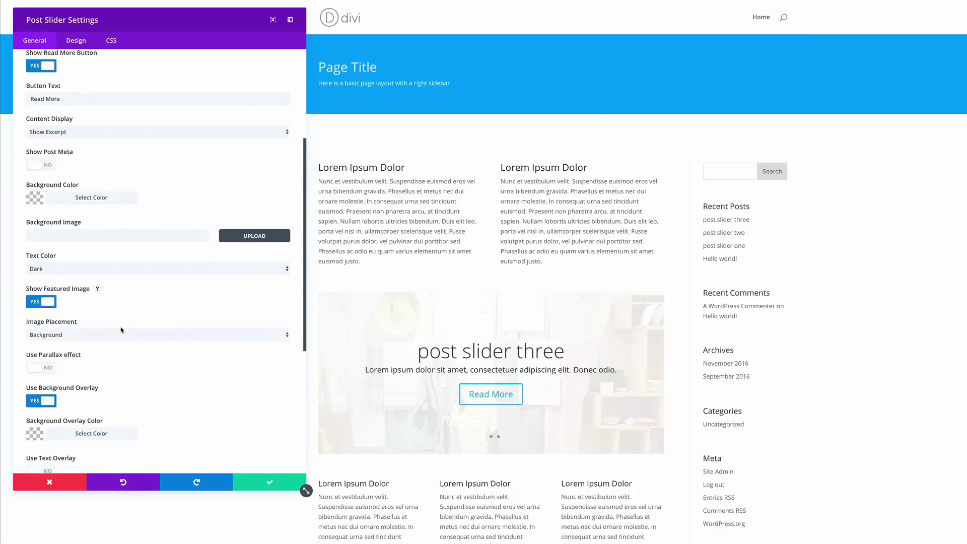
{"action": "left_click", "coordinate": [101, 335]}
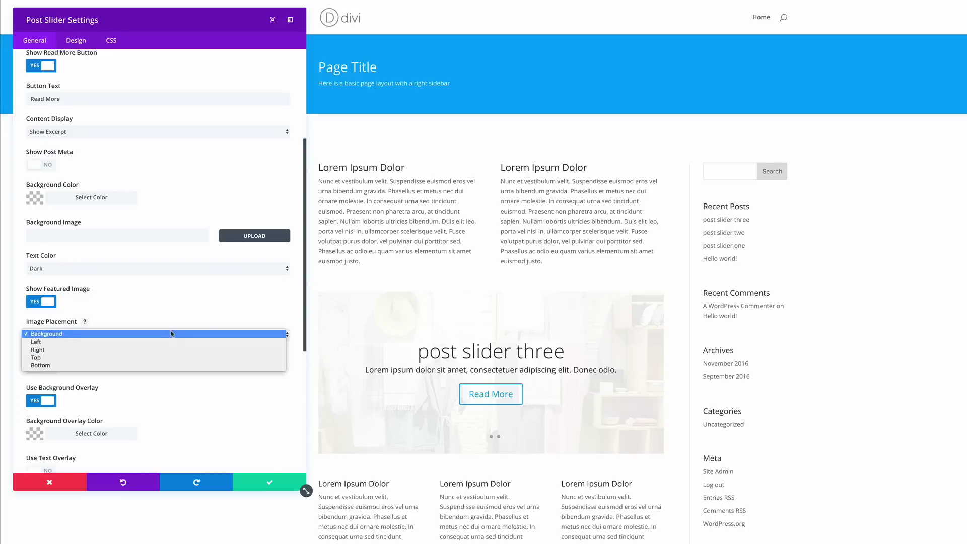
{"action": "left_click", "coordinate": [91, 342]}
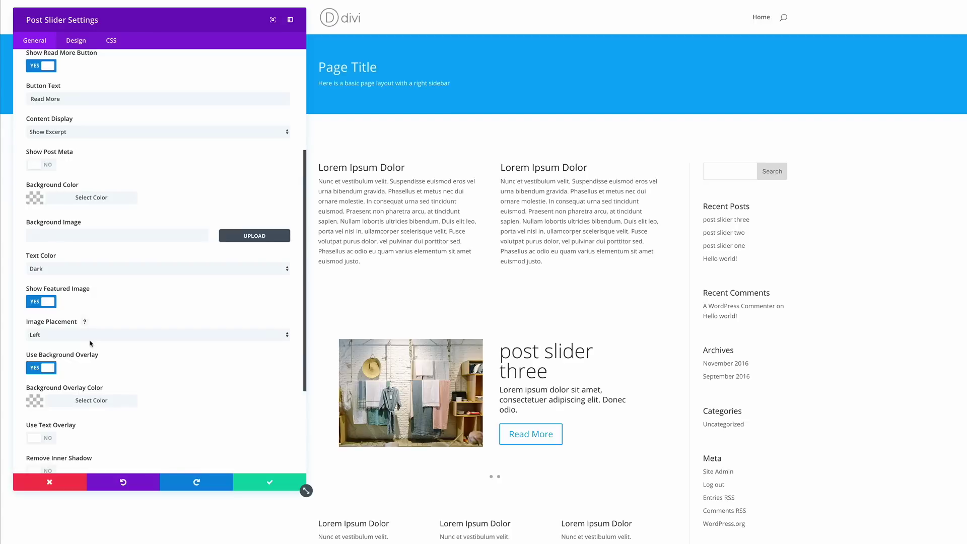
{"action": "left_click", "coordinate": [80, 43]}
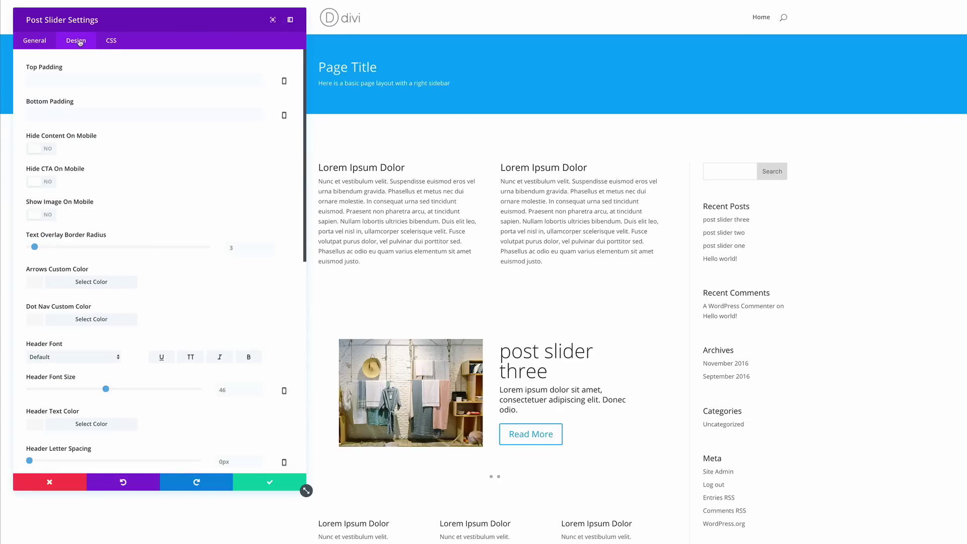
Give the slider 50px top and 40px bottom padding and black dot navigation.
{"action": "left_click", "coordinate": [78, 81]}
{"action": "type", "text": "50"}
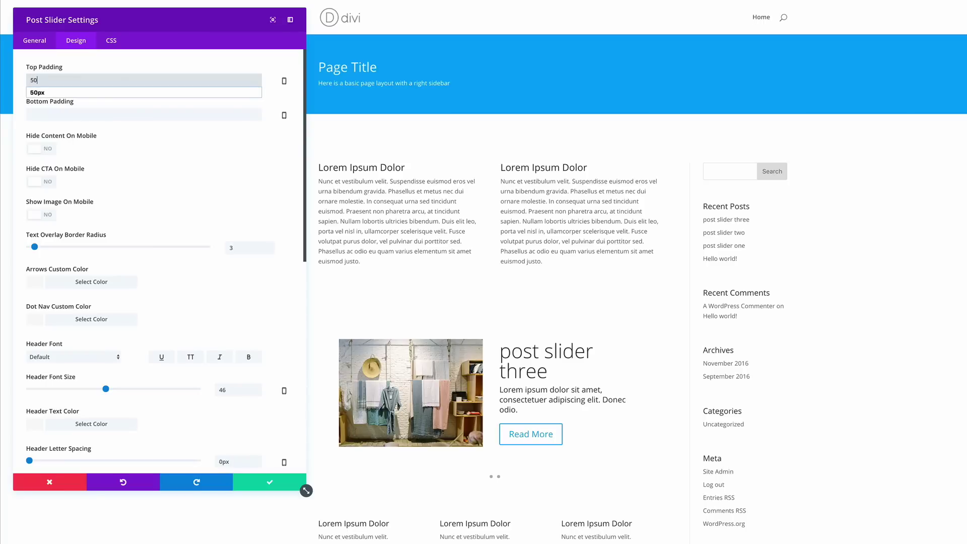
{"action": "left_click", "coordinate": [74, 111]}
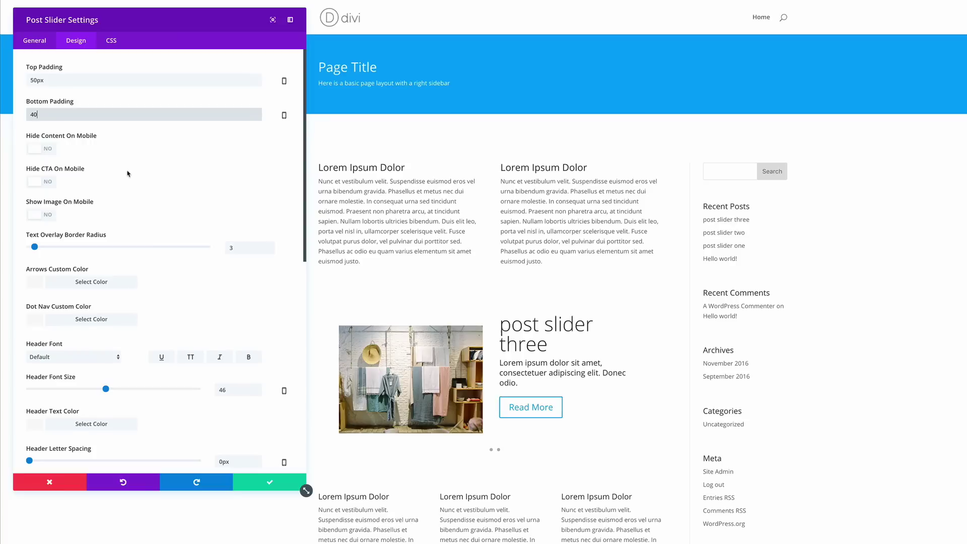
{"action": "scroll", "coordinate": [128, 173], "scroll_direction": "down", "scroll_amount": 2}
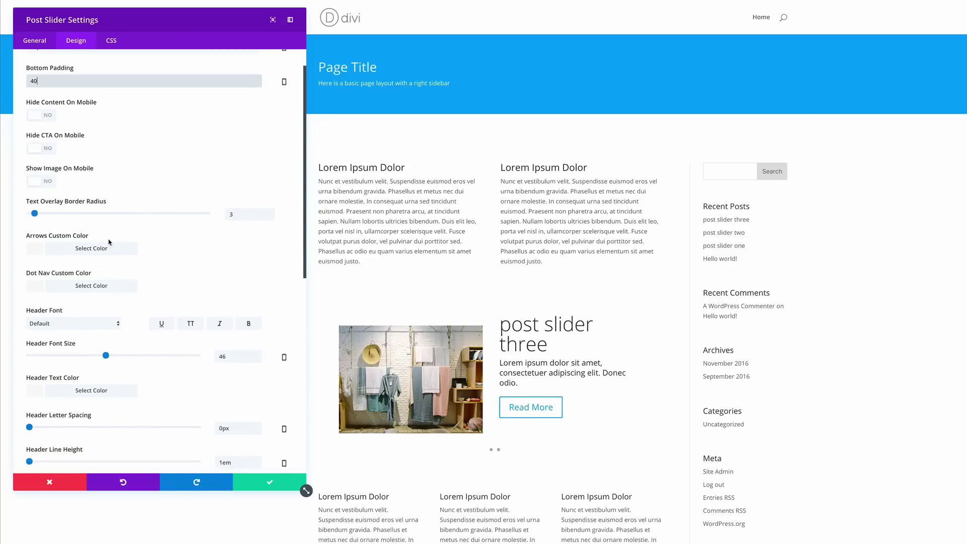
{"action": "left_click", "coordinate": [37, 250]}
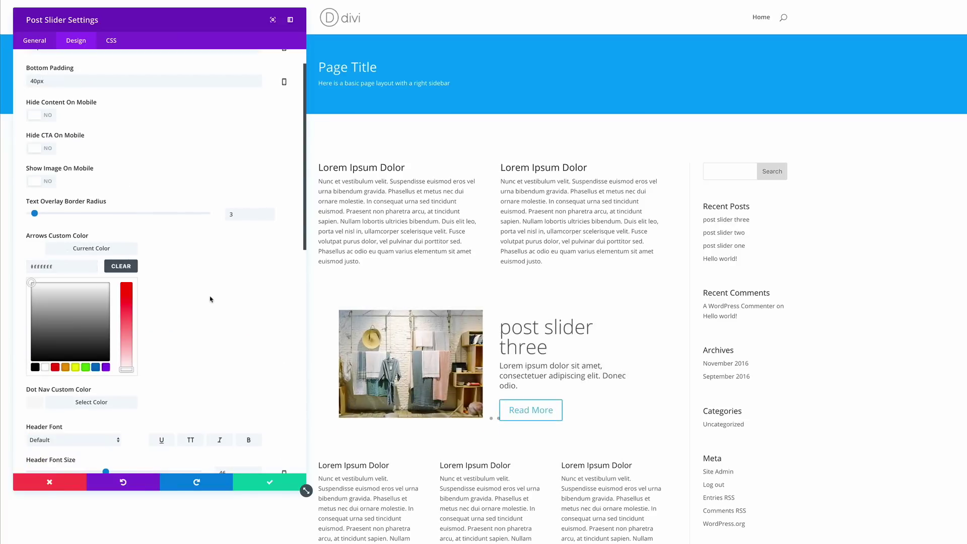
{"action": "scroll", "coordinate": [211, 300], "scroll_direction": "down", "scroll_amount": 3}
{"action": "scroll", "coordinate": [220, 300], "scroll_direction": "down", "scroll_amount": 1}
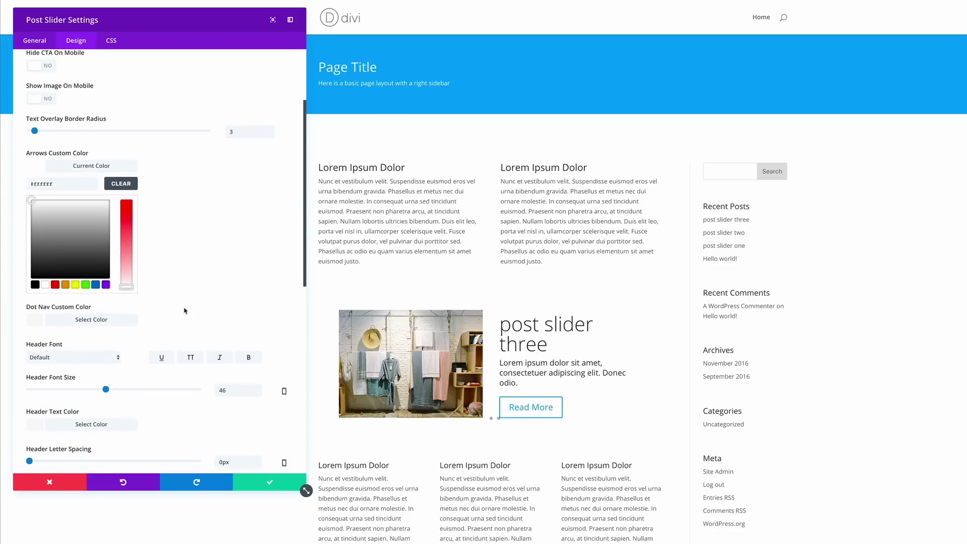
{"action": "left_click", "coordinate": [35, 321]}
{"action": "left_click", "coordinate": [38, 325]}
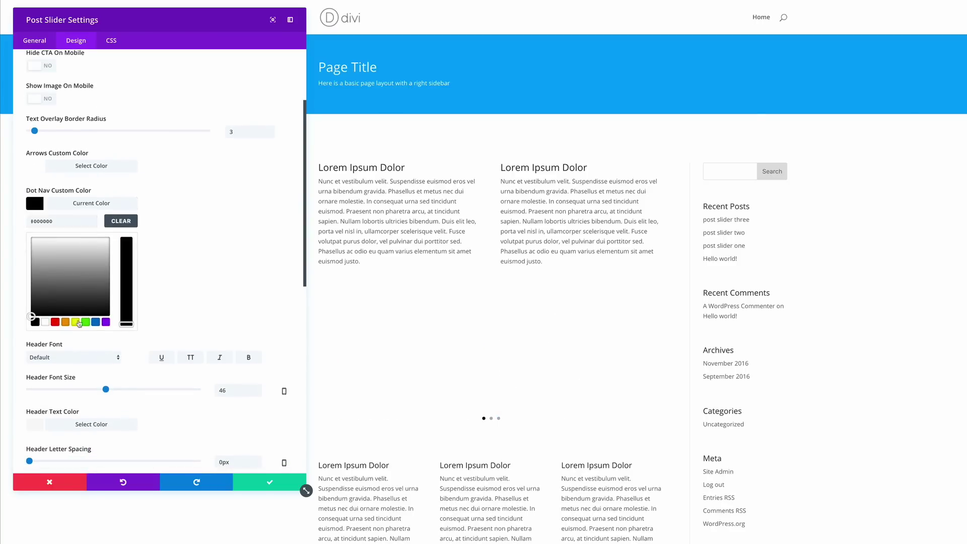
Make the slide titles uppercase at a 25px font size.
{"action": "scroll", "coordinate": [223, 285], "scroll_direction": "down", "scroll_amount": 4}
{"action": "scroll", "coordinate": [222, 286], "scroll_direction": "down", "scroll_amount": 3}
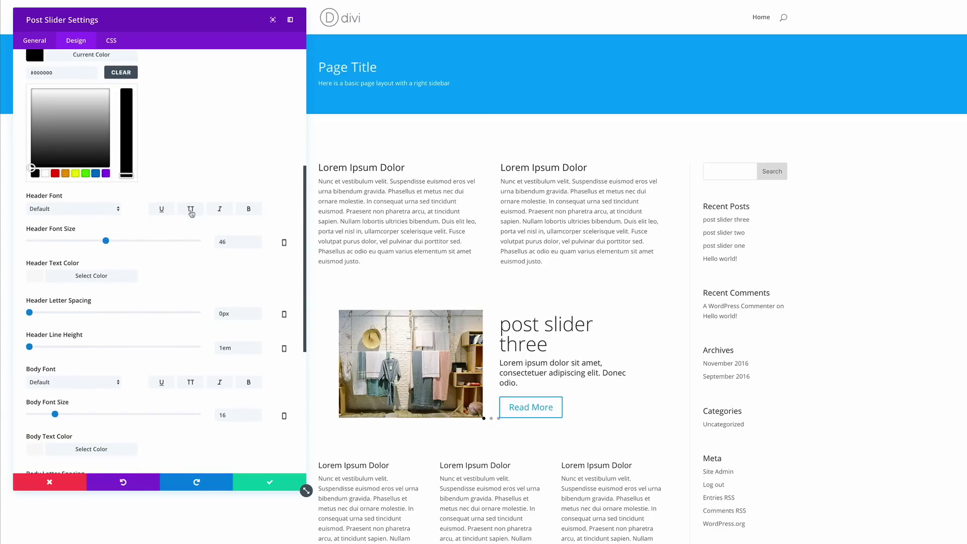
{"action": "left_click", "coordinate": [191, 209]}
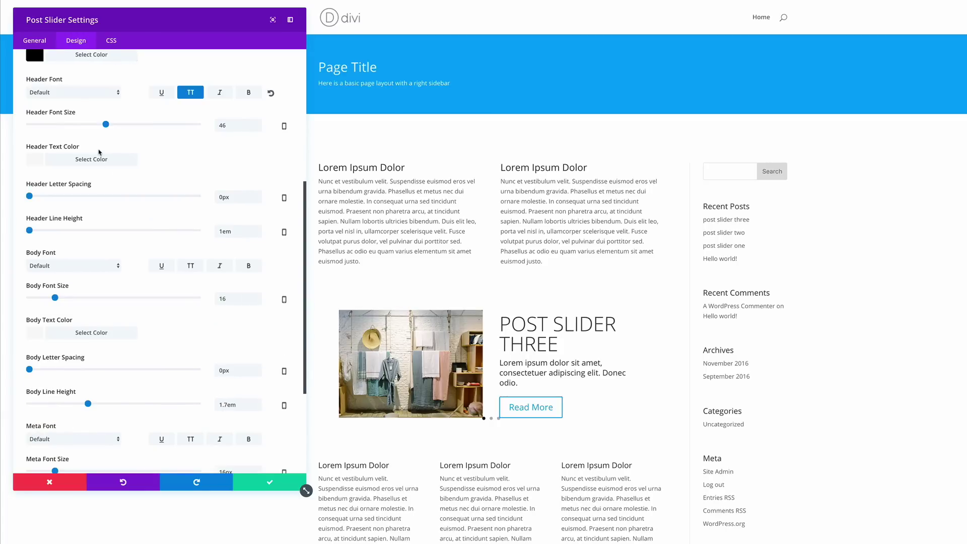
{"action": "left_click_drag", "start_coordinate": [106, 125], "coordinate": [72, 127]}
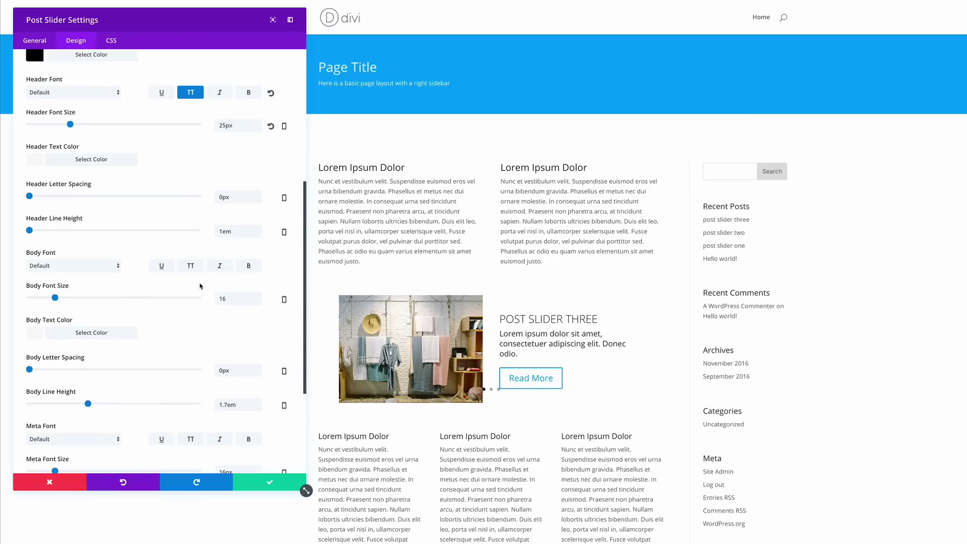
Enable custom Read More button styles with 16px black text.
{"action": "scroll", "coordinate": [200, 286], "scroll_direction": "down", "scroll_amount": 5}
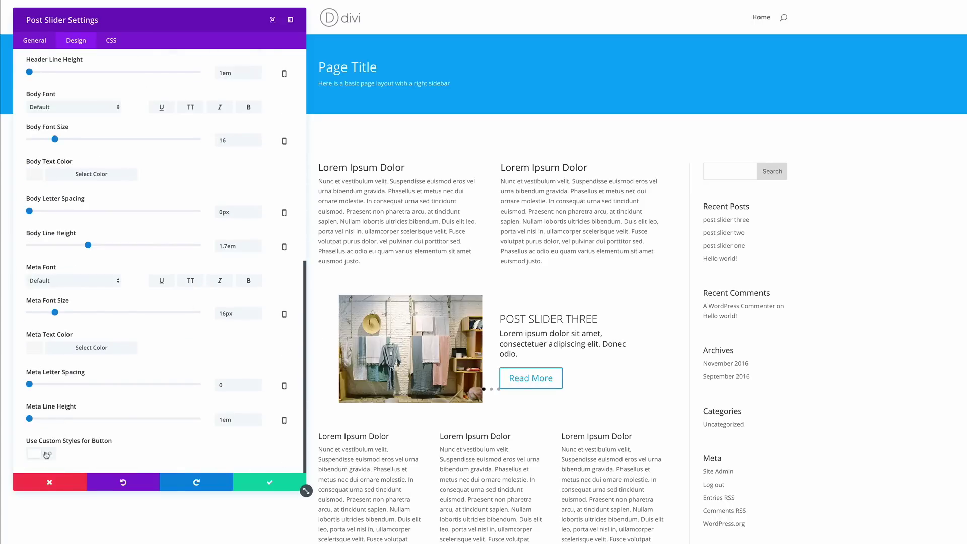
{"action": "left_click", "coordinate": [47, 455]}
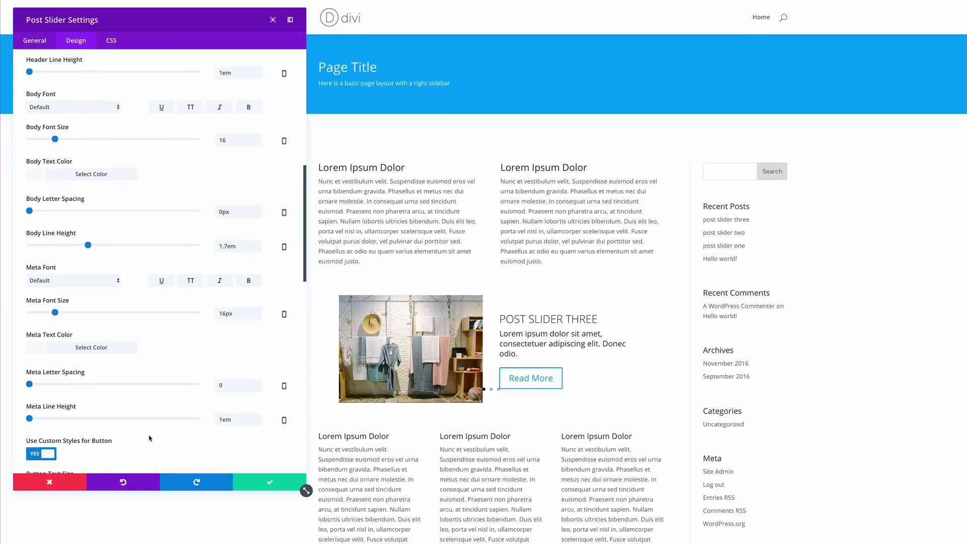
{"action": "scroll", "coordinate": [150, 438], "scroll_direction": "down", "scroll_amount": 2}
{"action": "scroll", "coordinate": [149, 438], "scroll_direction": "down", "scroll_amount": 3}
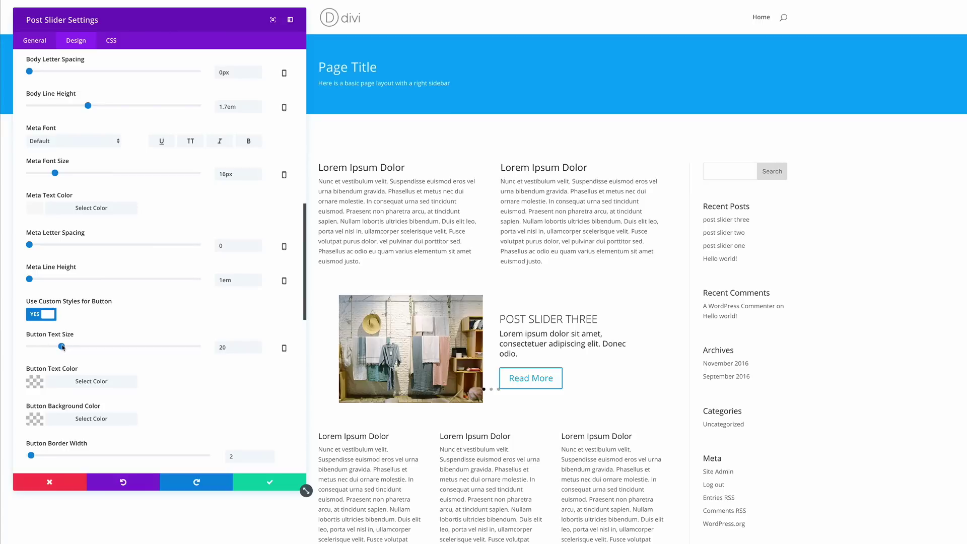
{"action": "left_click_drag", "start_coordinate": [62, 347], "coordinate": [55, 349]}
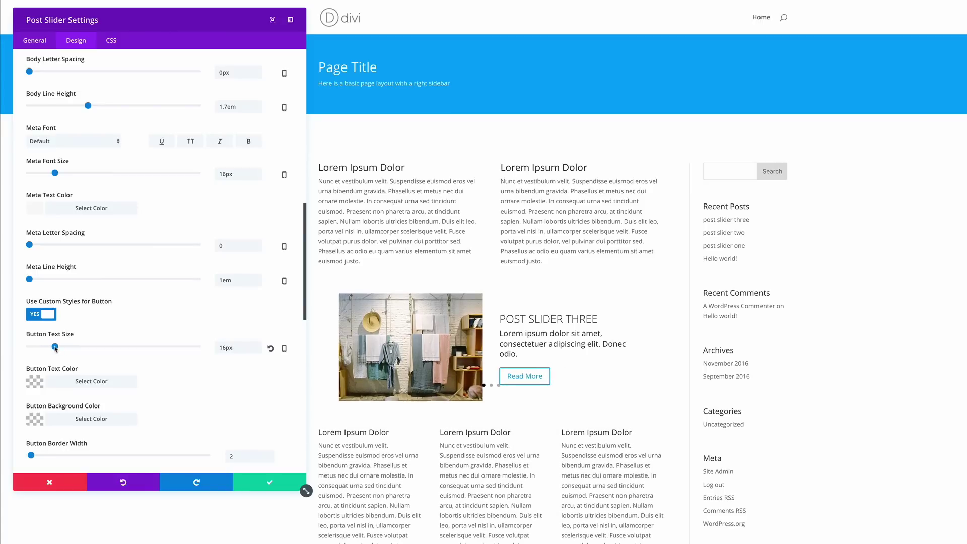
{"action": "scroll", "coordinate": [232, 375], "scroll_direction": "down", "scroll_amount": 1}
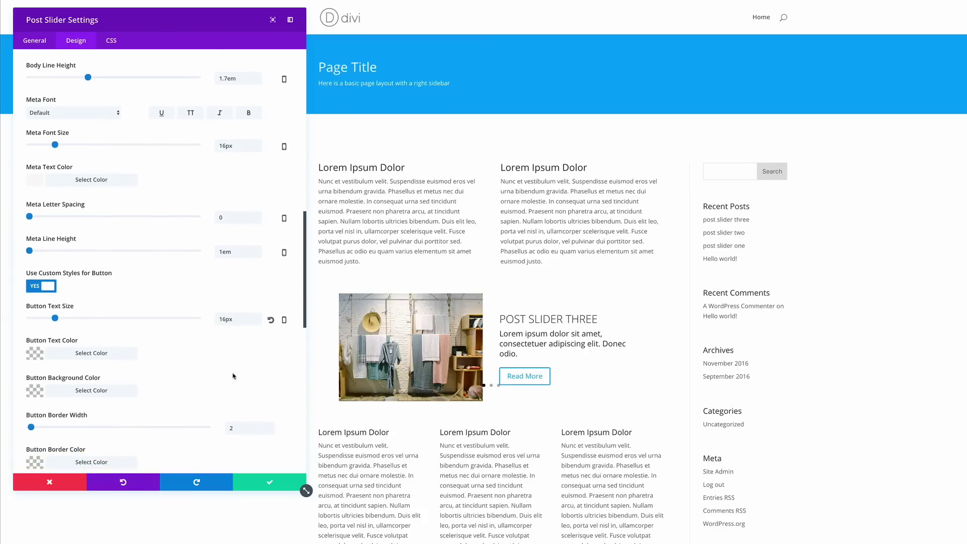
{"action": "scroll", "coordinate": [233, 376], "scroll_direction": "down", "scroll_amount": 1}
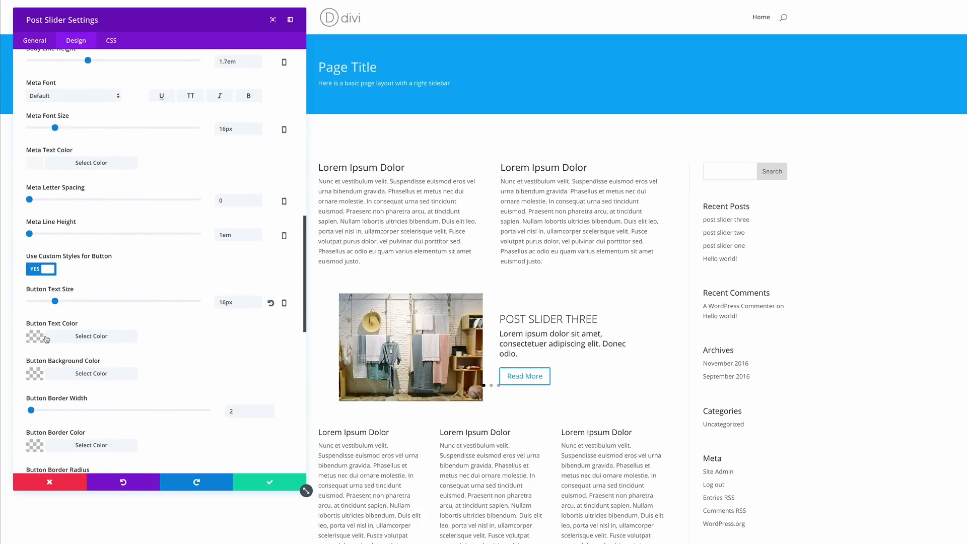
{"action": "left_click", "coordinate": [36, 337]}
{"action": "left_click", "coordinate": [45, 447]}
Give the button a 1px border and 0px border radius for square corners.
{"action": "scroll", "coordinate": [51, 343], "scroll_direction": "down", "scroll_amount": 5}
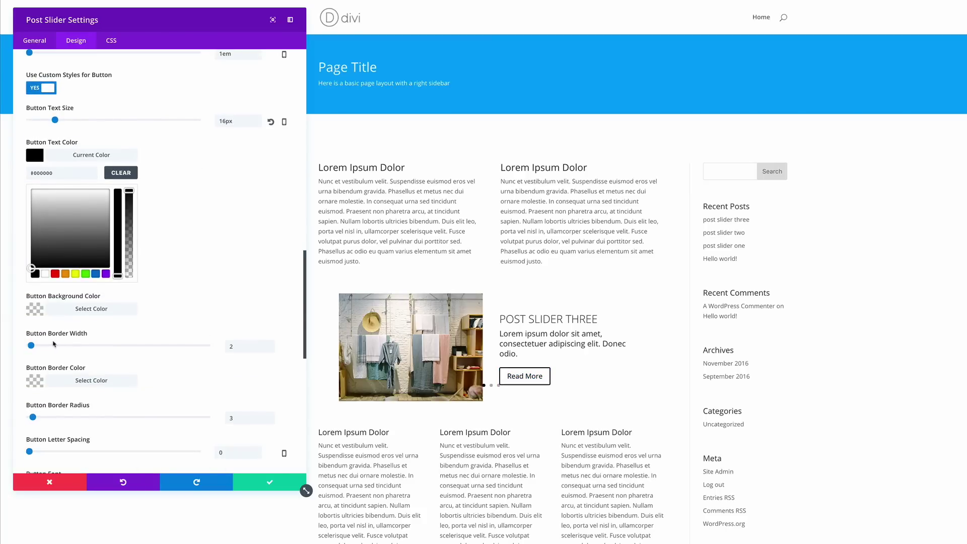
{"action": "left_click_drag", "start_coordinate": [31, 347], "coordinate": [26, 348]}
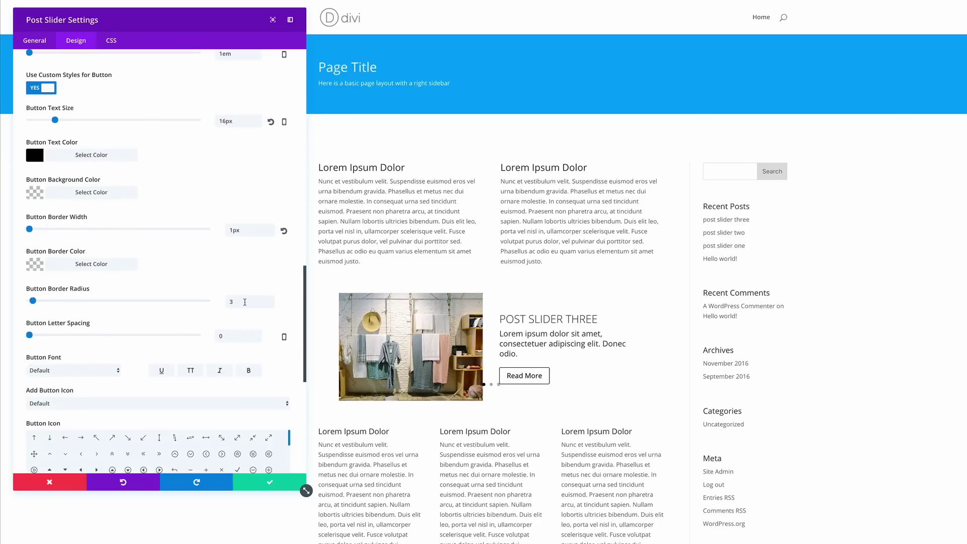
{"action": "double_click", "coordinate": [244, 302]}
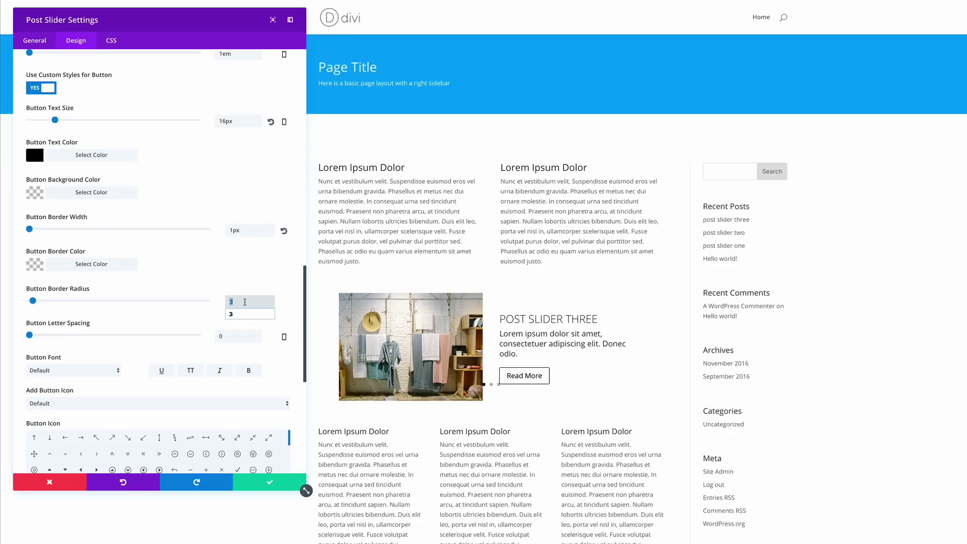
{"action": "type", "text": "0"}
{"action": "left_click", "coordinate": [281, 274]}
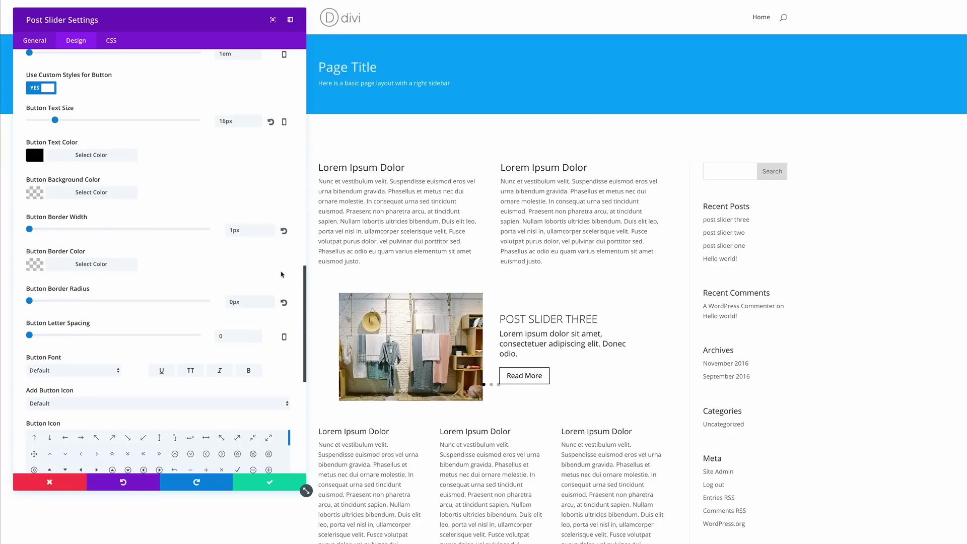
{"action": "scroll", "coordinate": [281, 274], "scroll_direction": "down", "scroll_amount": 1}
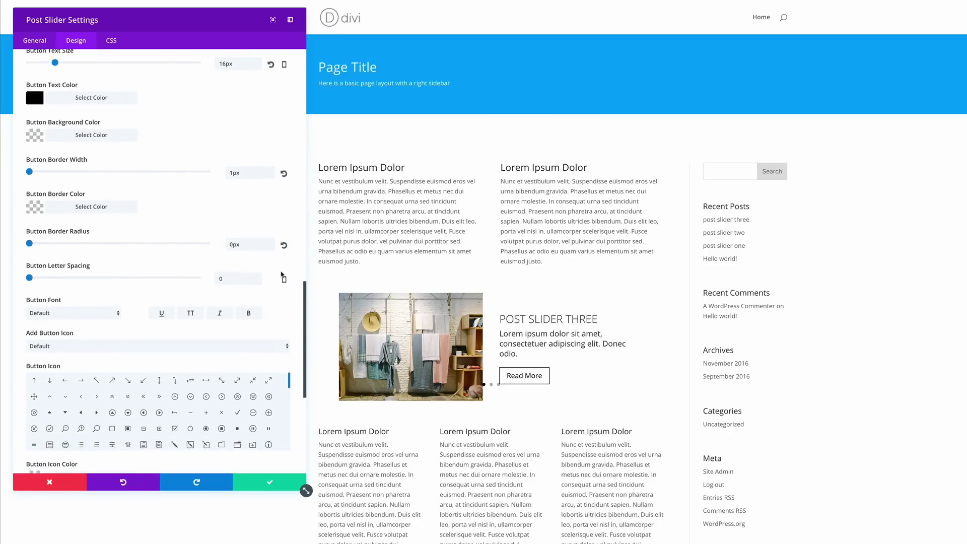
Give the slider the CSS ID dm-slider and a 1px solid gray border on Main Element.
{"action": "left_click", "coordinate": [111, 41]}
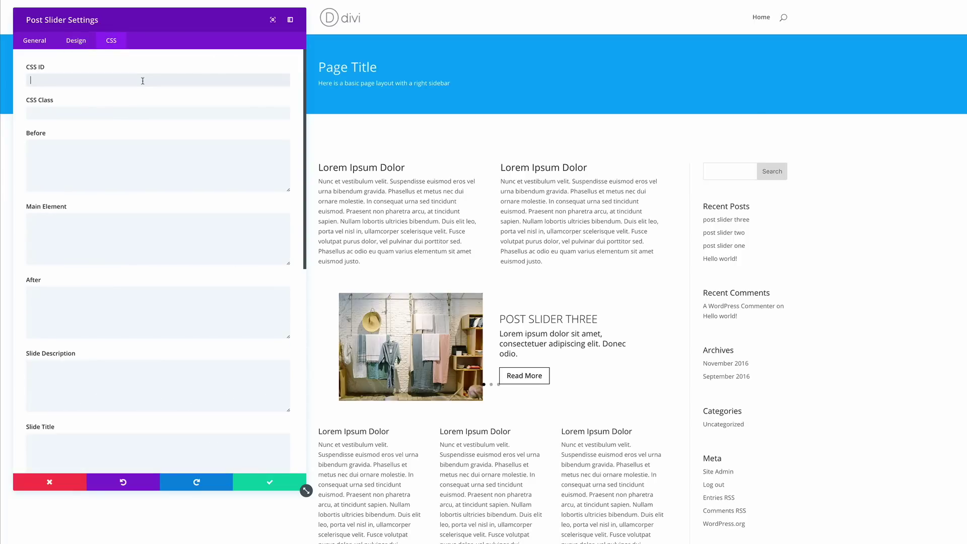
{"action": "type", "text": "dm-slider"}
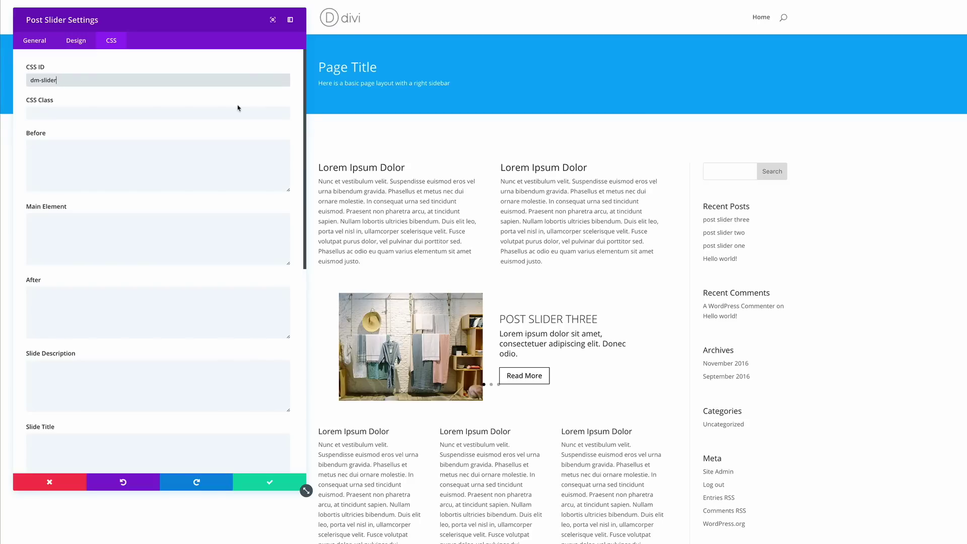
{"action": "left_click", "coordinate": [170, 231]}
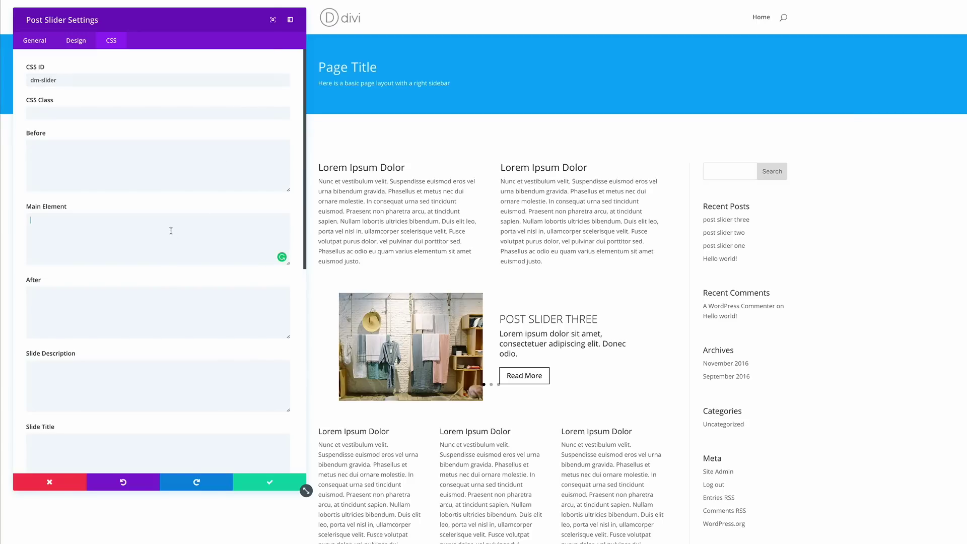
{"action": "type", "text": "border: 1px solid gray;"}
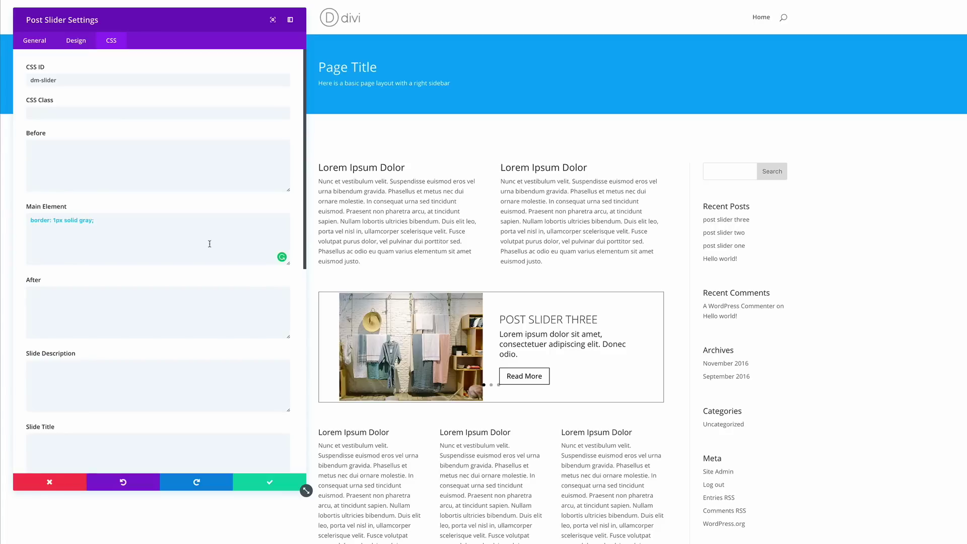
Set the slide titles to Georgia serif with 0px top margin, then save the module.
{"action": "scroll", "coordinate": [211, 332], "scroll_direction": "down", "scroll_amount": 2}
{"action": "left_click", "coordinate": [211, 332]}
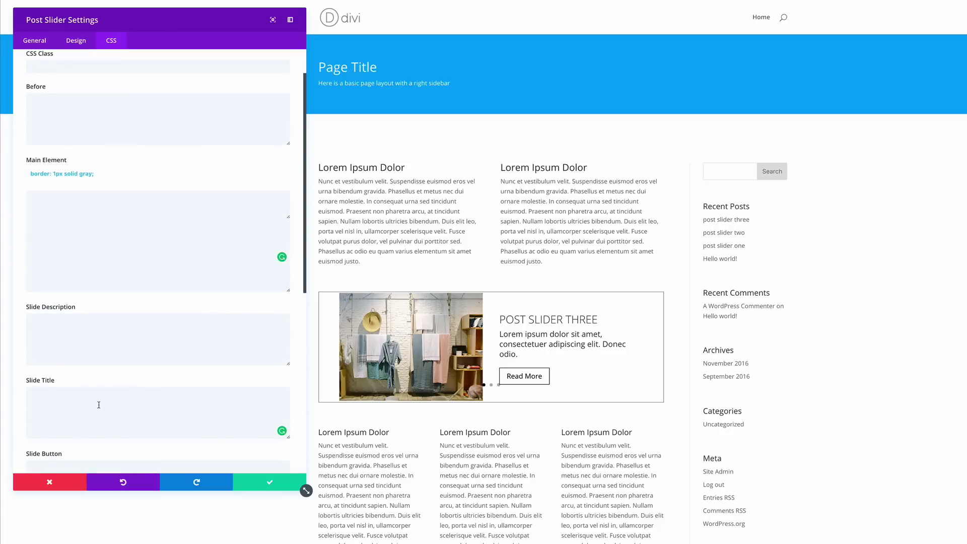
{"action": "type", "text": "margin-top: 10px; font-family: Georgia, serif !important;"}
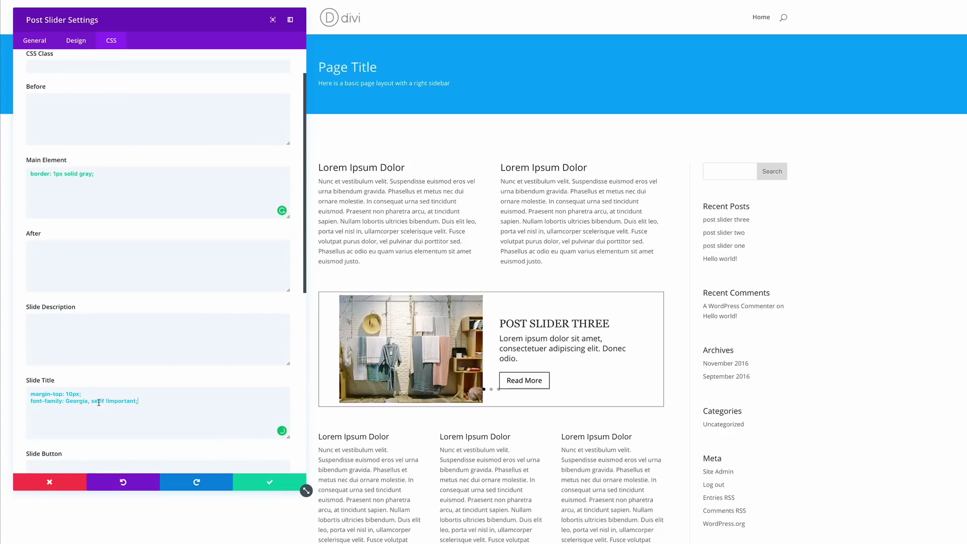
{"action": "left_click", "coordinate": [68, 393]}
{"action": "key", "text": "BackSpace"}
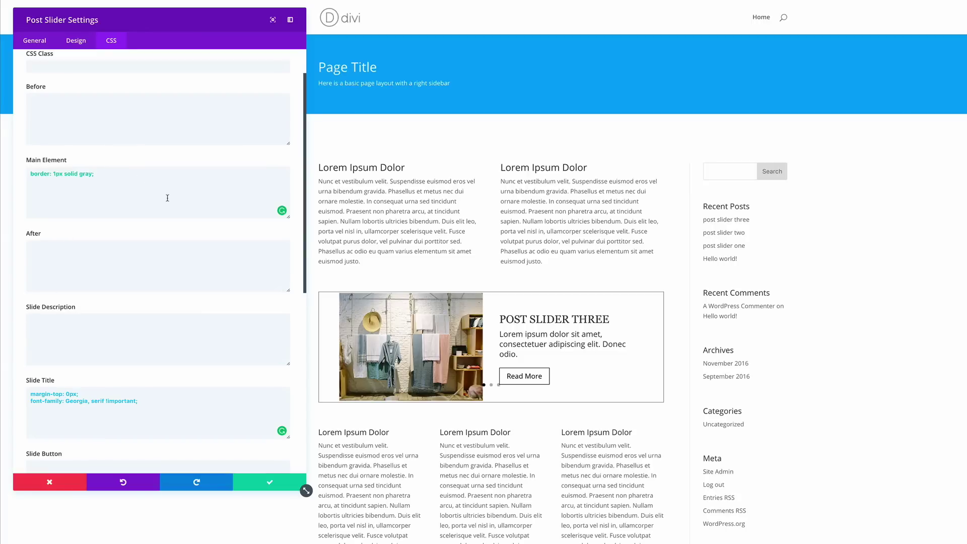
{"action": "left_click", "coordinate": [270, 484]}
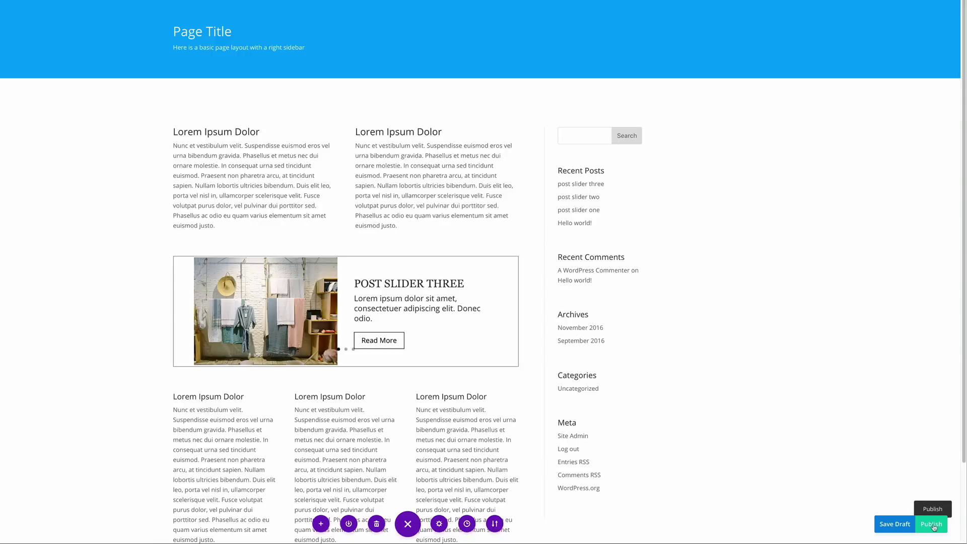
Publish the page and return to the WordPress admin dashboard.
{"action": "left_click", "coordinate": [934, 526]}
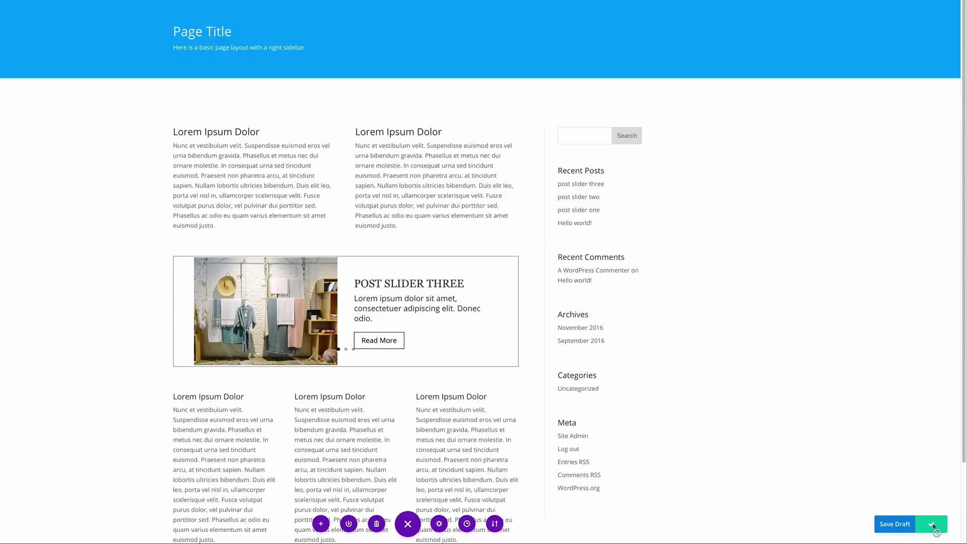
{"action": "mouse_move", "coordinate": [39, 10]}
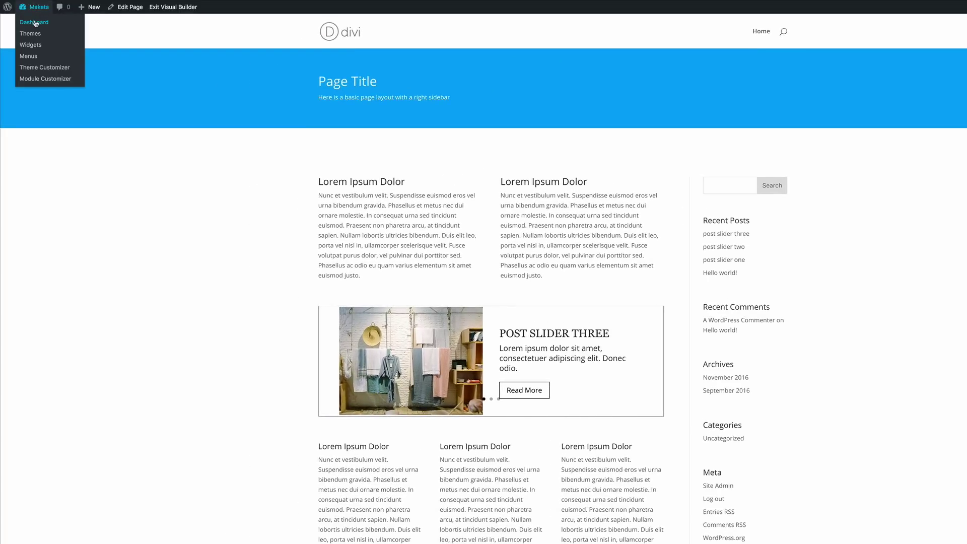
{"action": "left_click", "coordinate": [36, 23]}
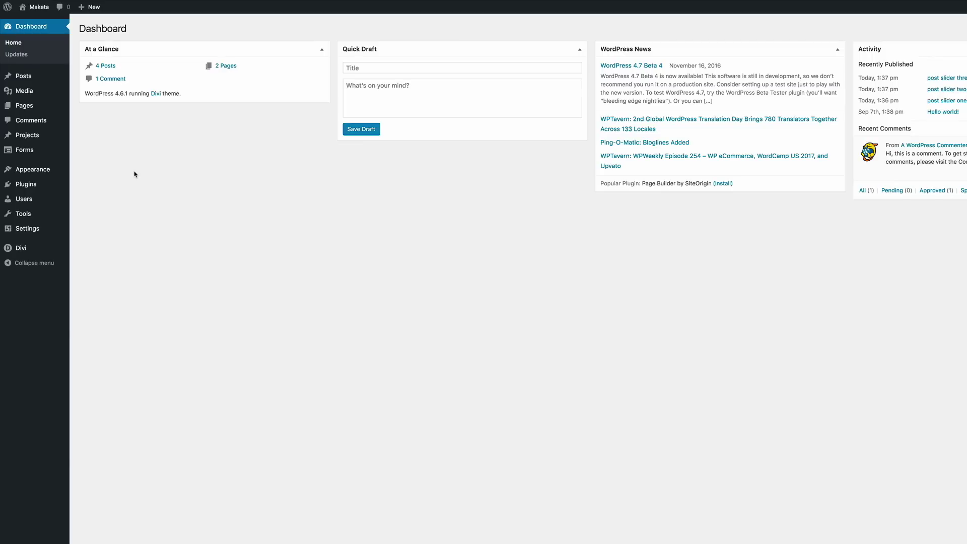
Paste the dm-slider navigation CSS into Divi Theme Options Custom CSS and save it.
{"action": "mouse_move", "coordinate": [22, 250]}
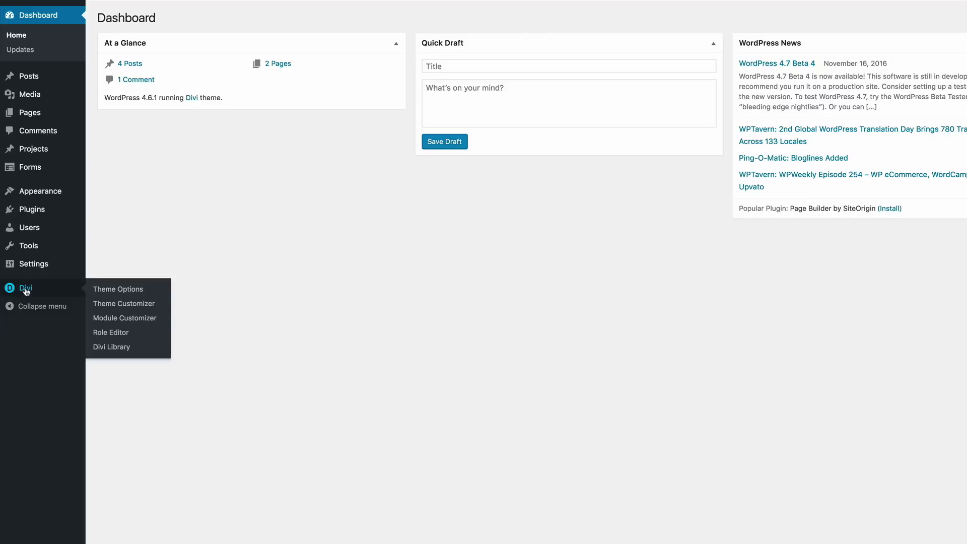
{"action": "left_click", "coordinate": [110, 292]}
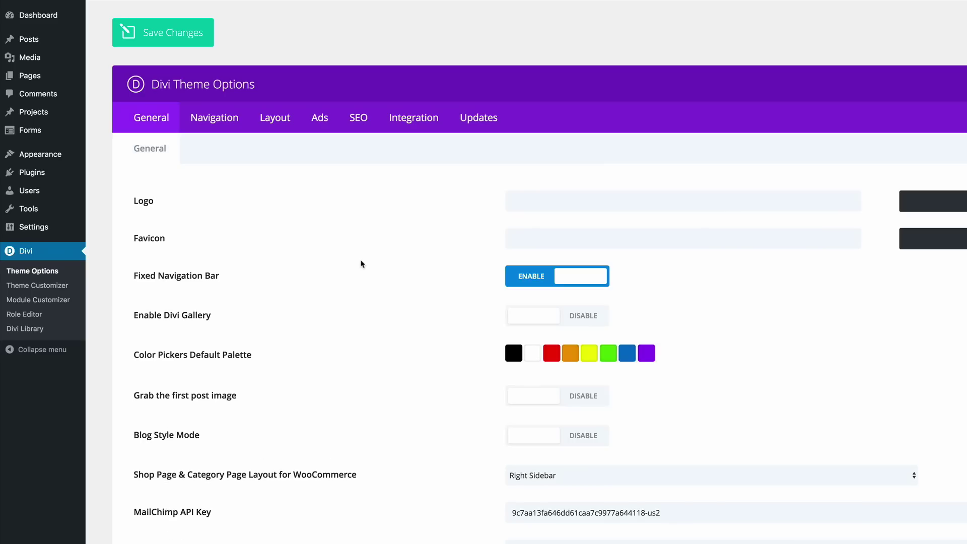
{"action": "scroll", "coordinate": [365, 351], "scroll_direction": "down", "scroll_amount": 15}
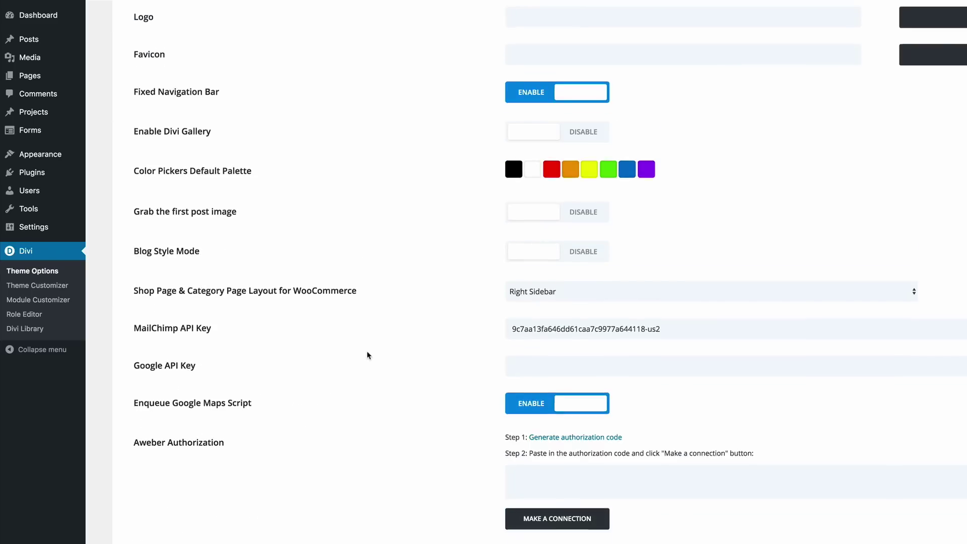
{"action": "scroll", "coordinate": [367, 340], "scroll_direction": "down", "scroll_amount": 6}
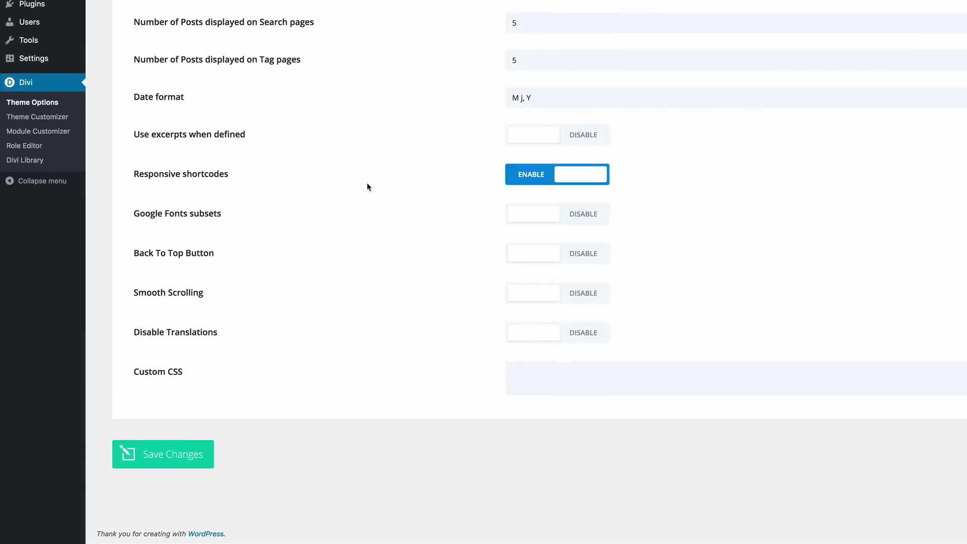
{"action": "left_click", "coordinate": [558, 371]}
{"action": "type", "text": "text-align: left!important; }"}
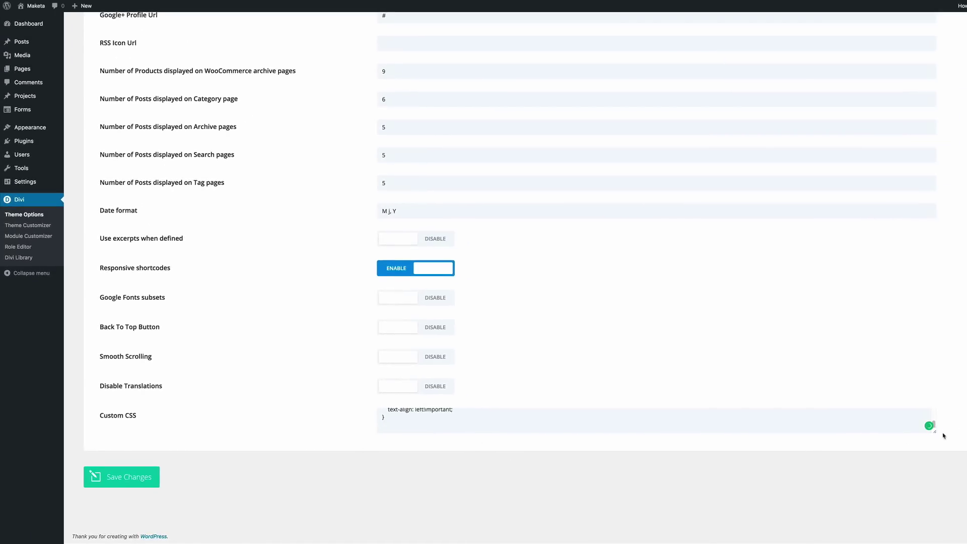
{"action": "left_click_drag", "start_coordinate": [936, 433], "coordinate": [931, 512]}
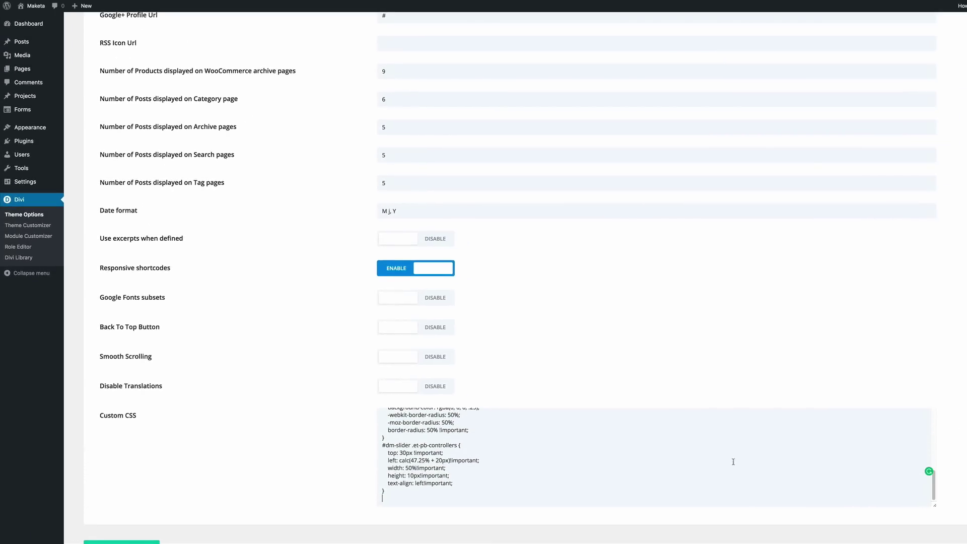
{"action": "scroll", "coordinate": [451, 418], "scroll_direction": "down", "scroll_amount": 2}
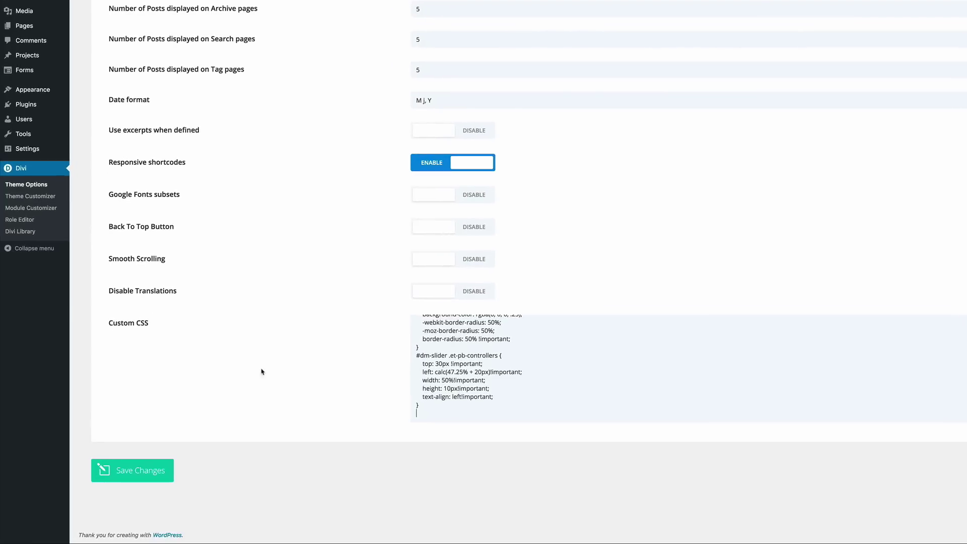
{"action": "left_click", "coordinate": [134, 471]}
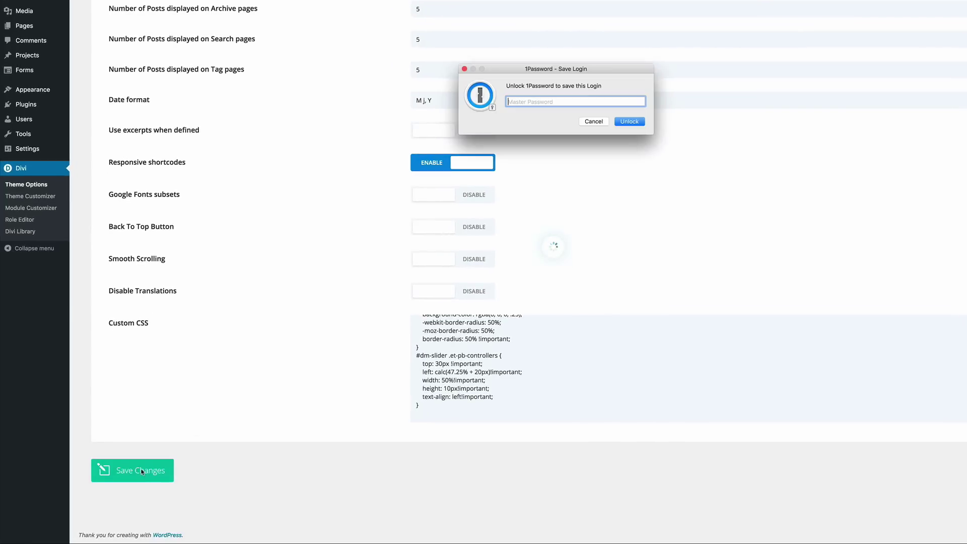
{"action": "key", "text": "Escape"}
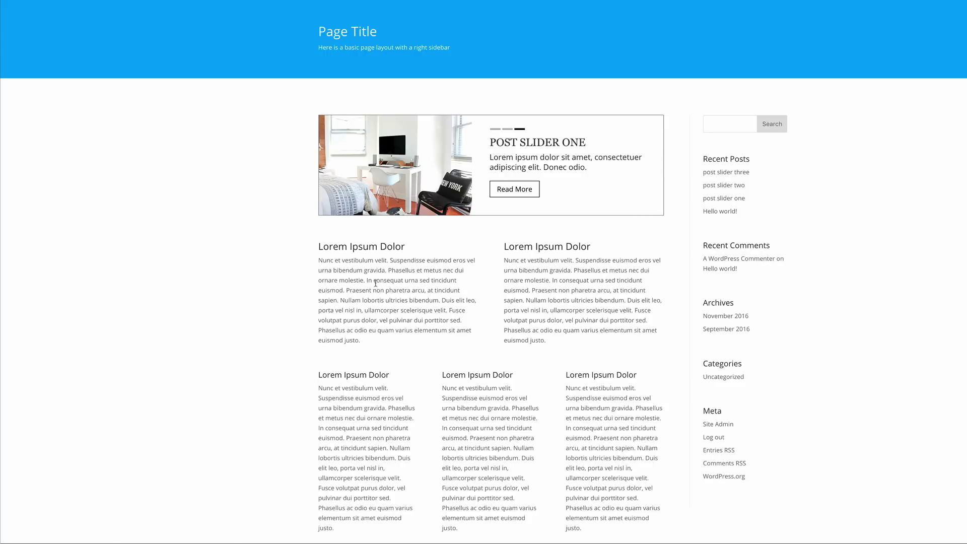
On the live page, advance the post slider to the POST SLIDER THREE slide with the next arrow.
{"action": "mouse_move", "coordinate": [646, 171]}
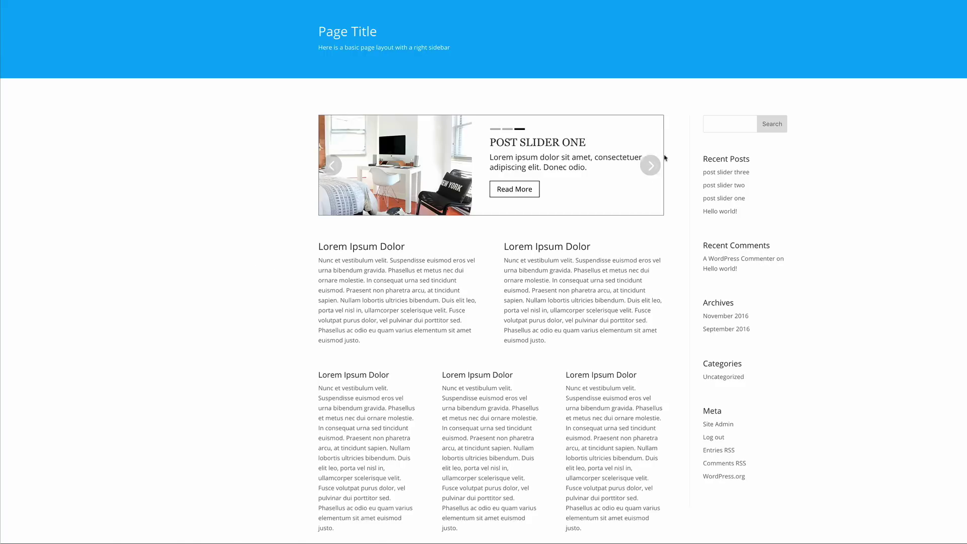
{"action": "left_click", "coordinate": [646, 171]}
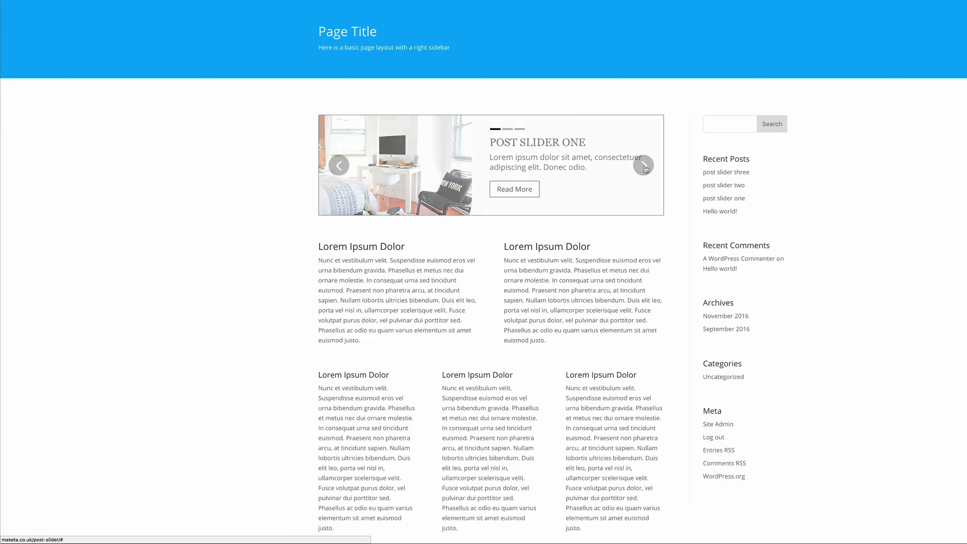